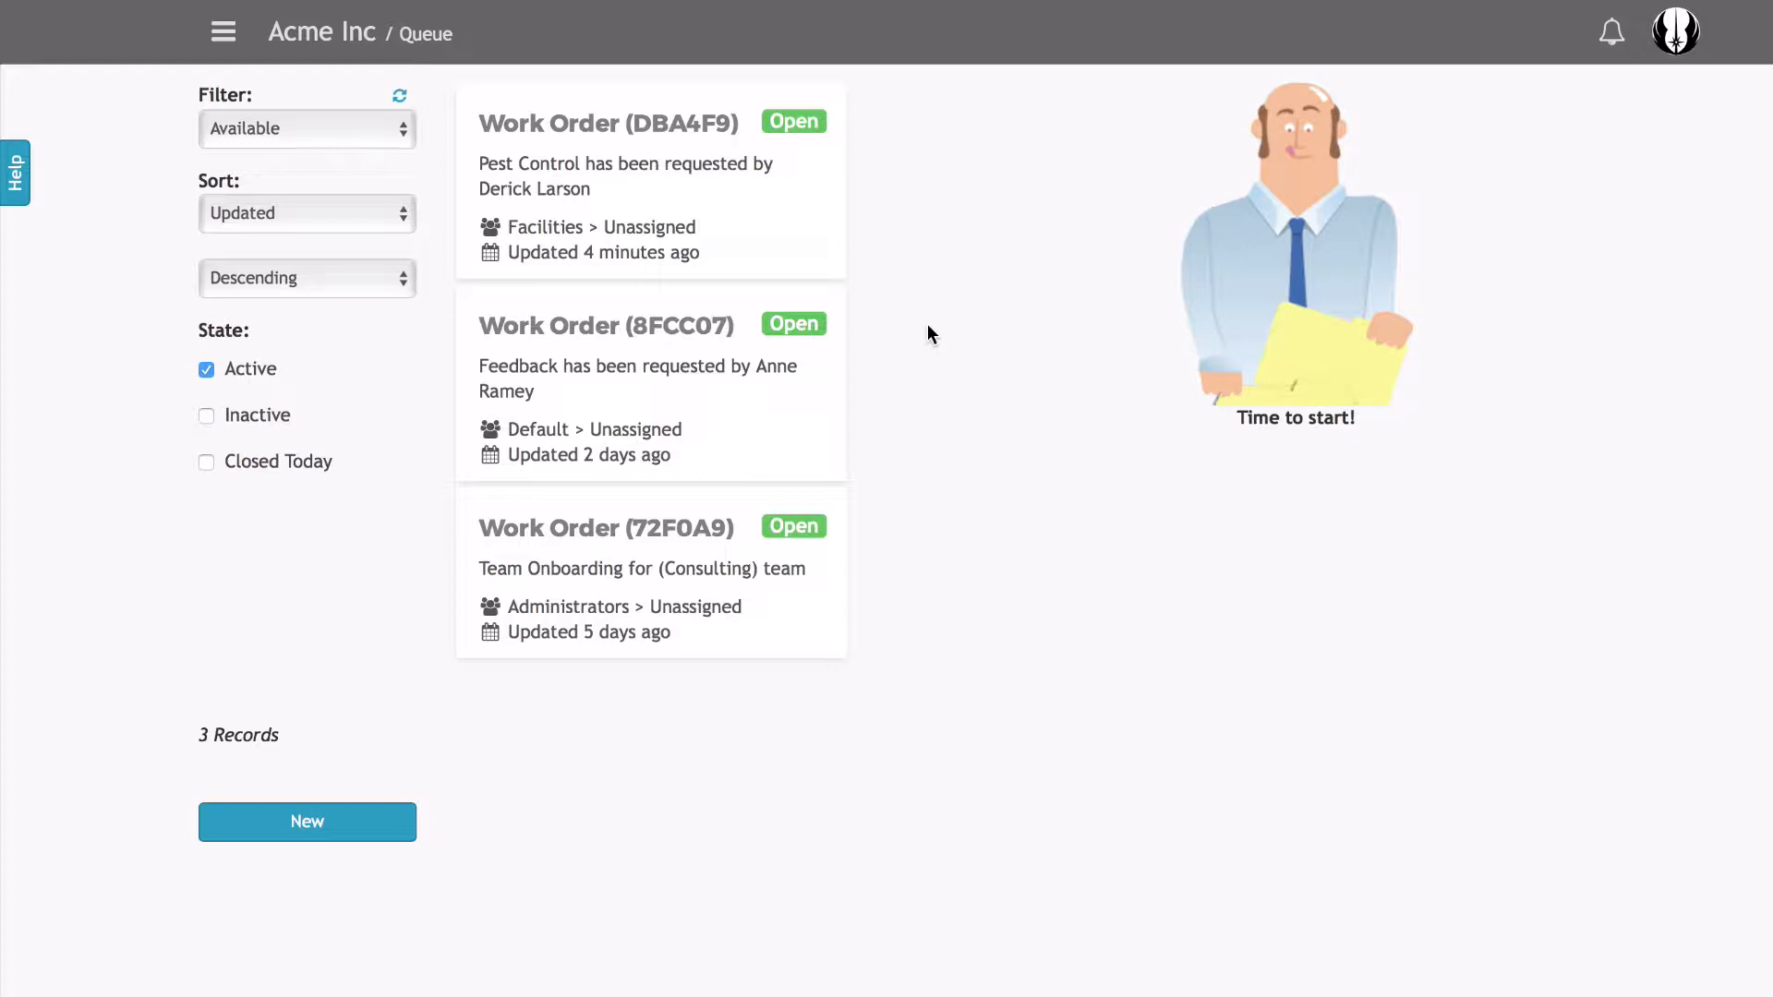
- Open the Facilities work order for Pest Control from the available queue and grab it
{"action": "left_click", "coordinate": [609, 189]}
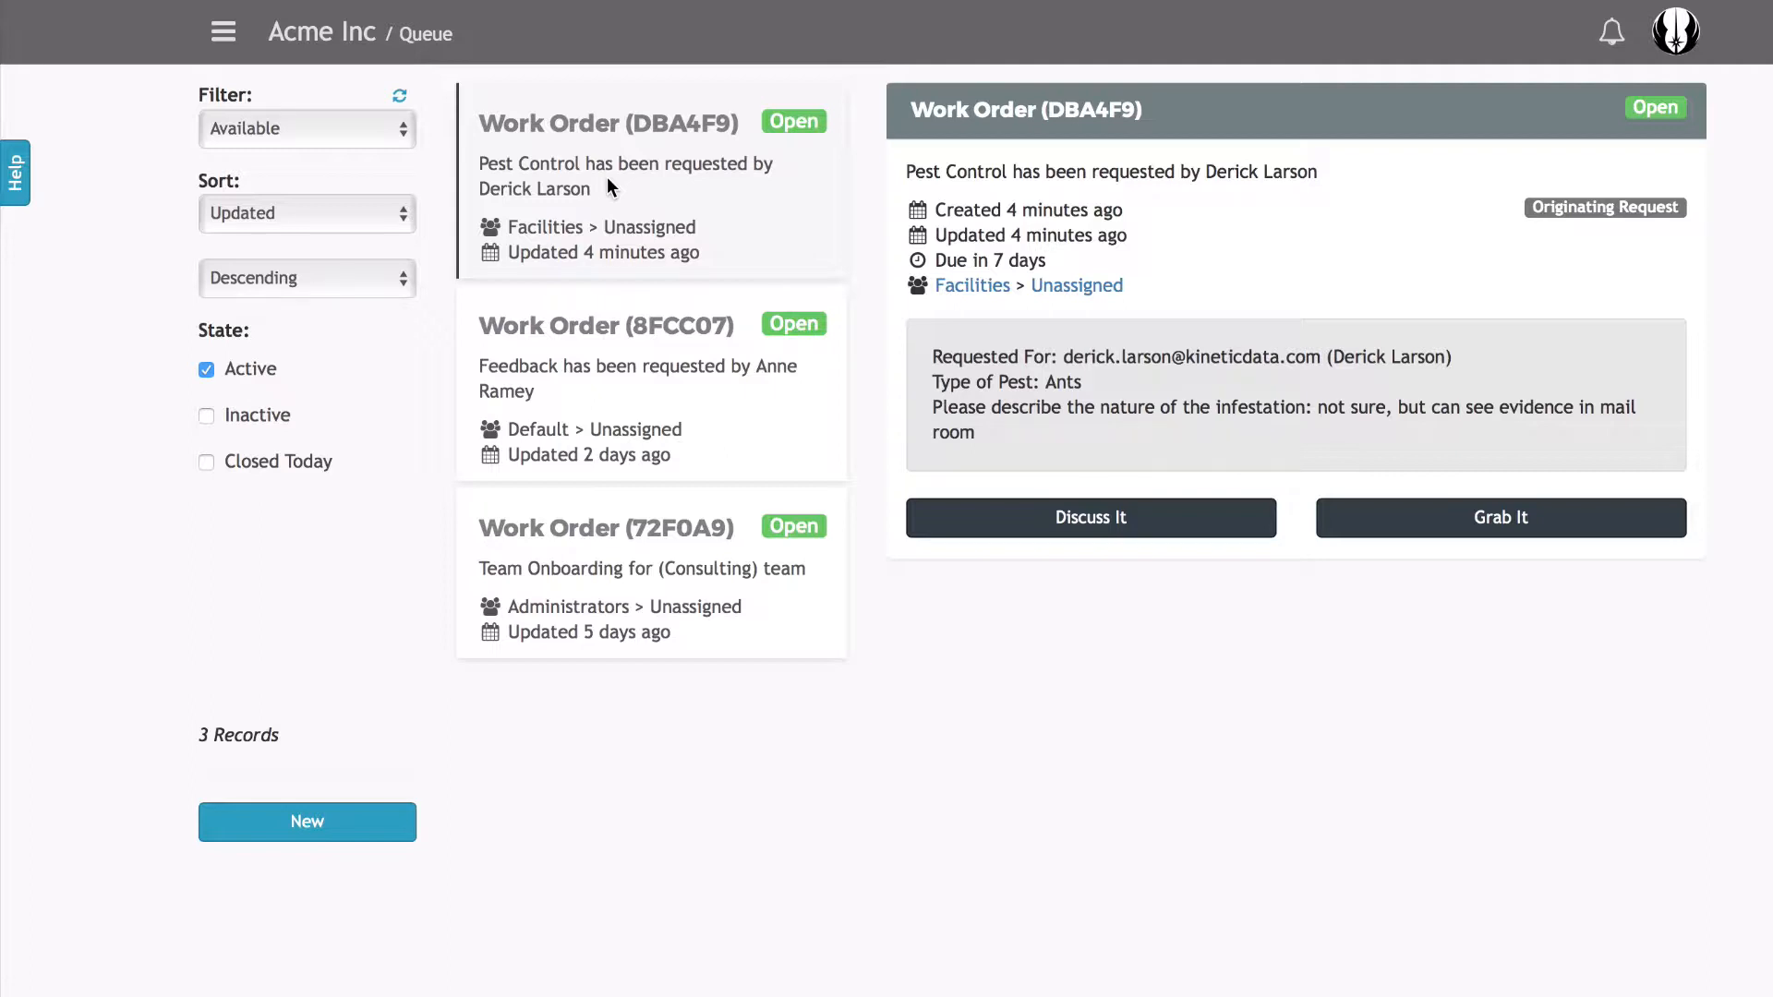
{"action": "left_click", "coordinate": [1508, 522]}
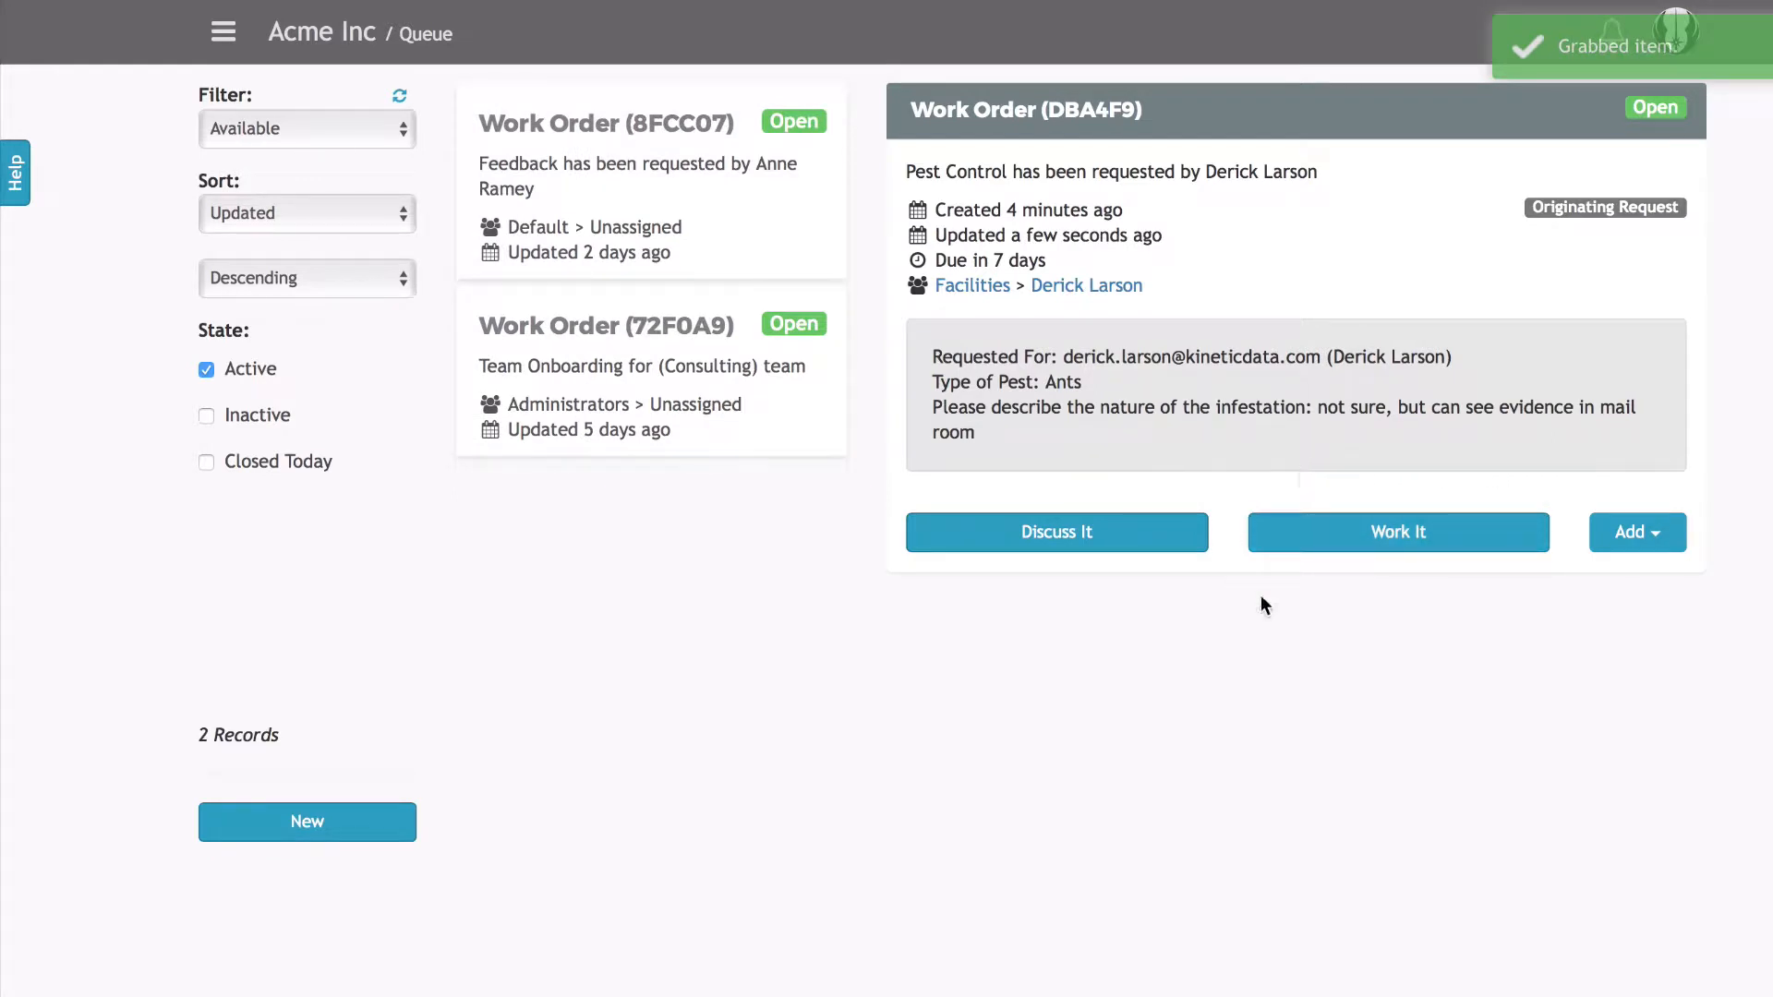
- Add an Adhoc Approval to the work order with the summary "need exterminator" and due date 04/21/2017 8:00 AM
{"action": "left_click", "coordinate": [1646, 532]}
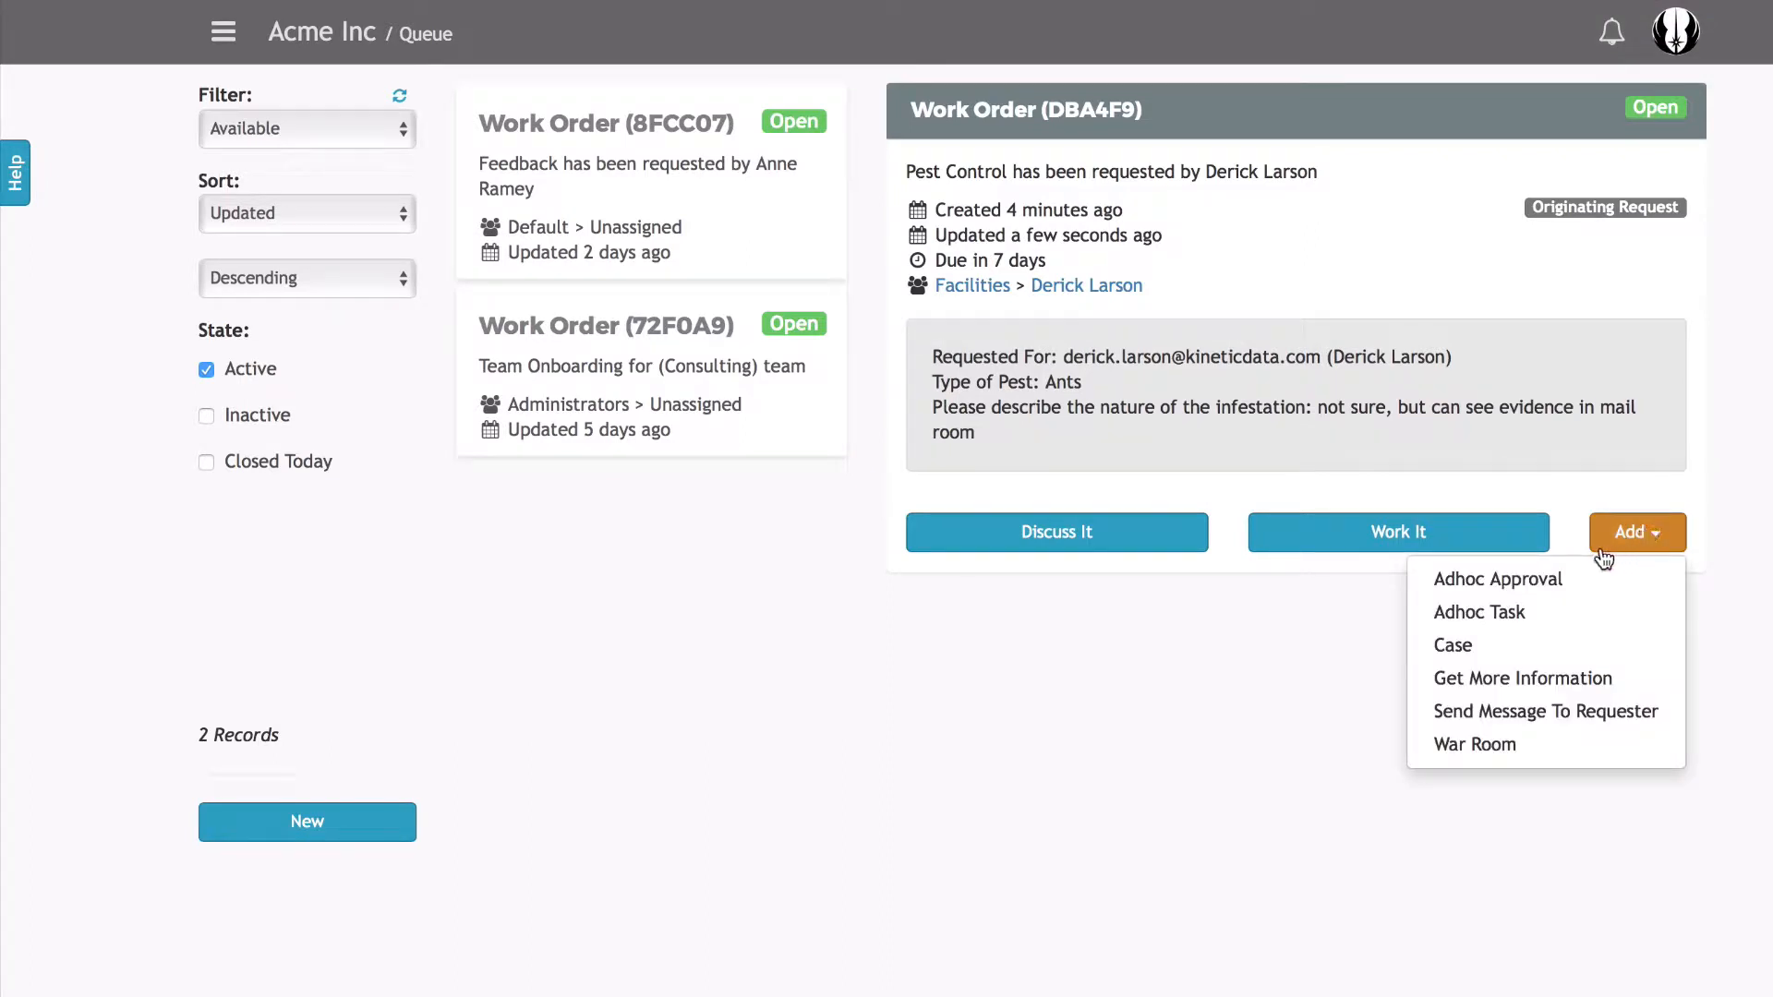
{"action": "left_click", "coordinate": [1459, 582]}
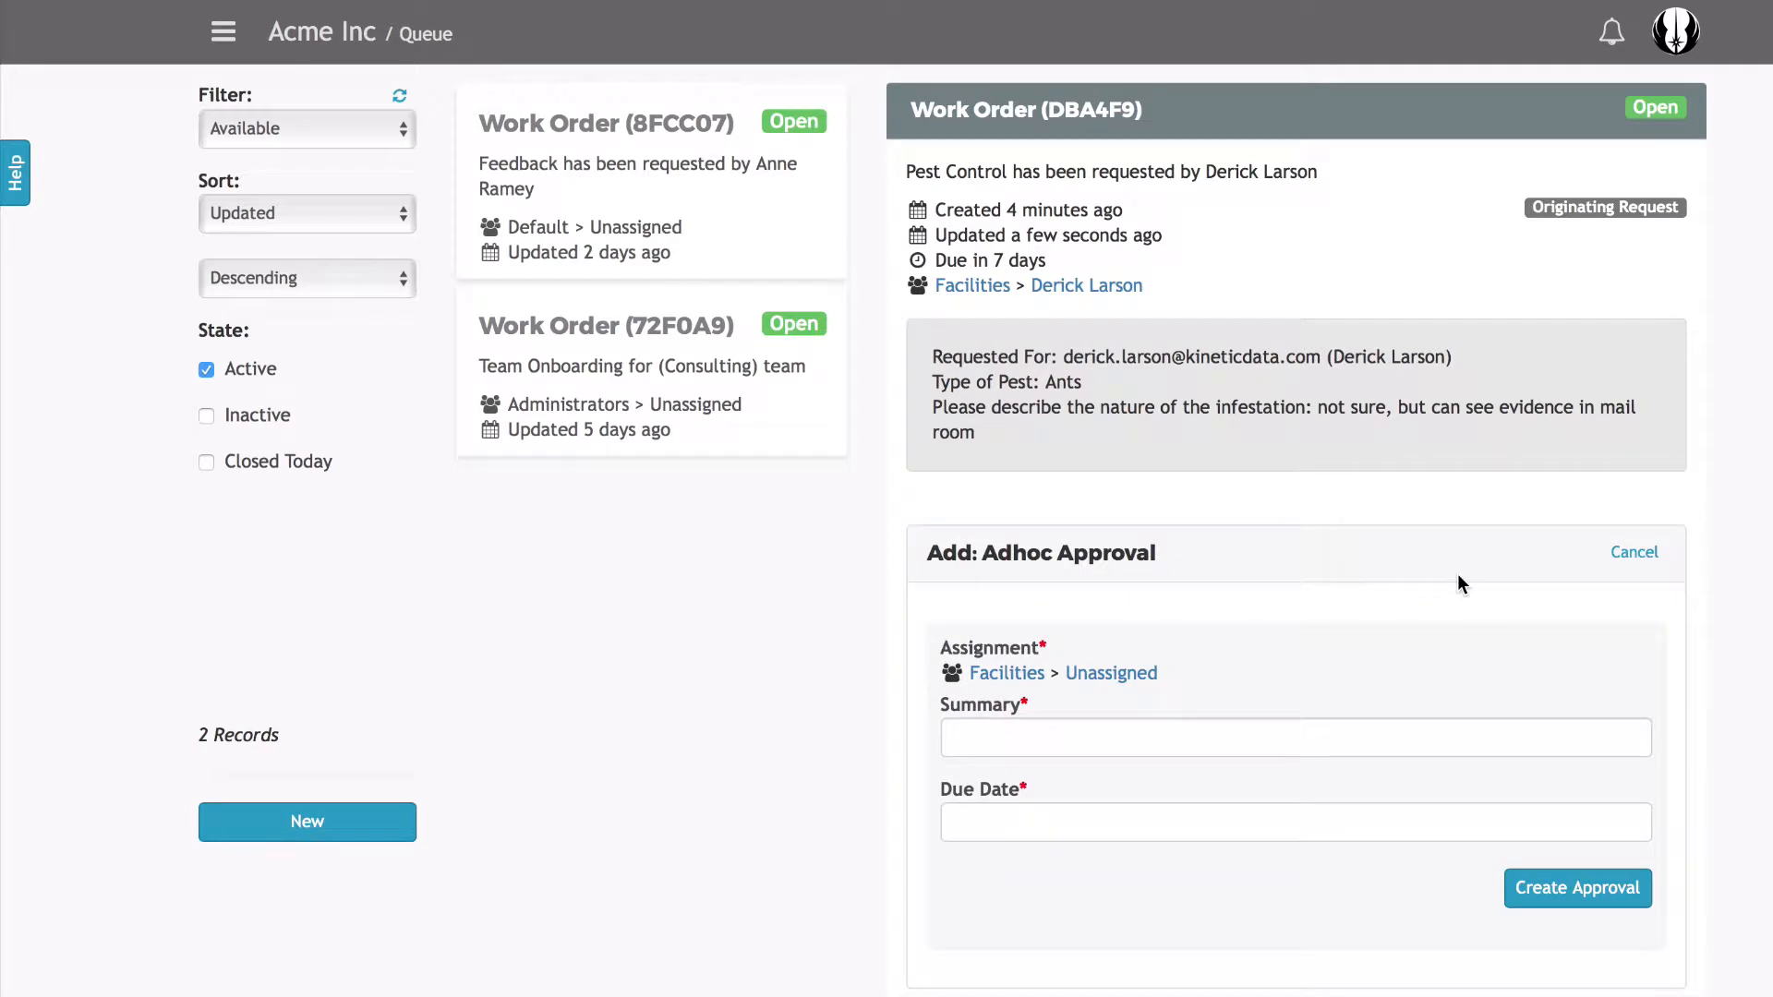
{"action": "left_click", "coordinate": [1297, 740]}
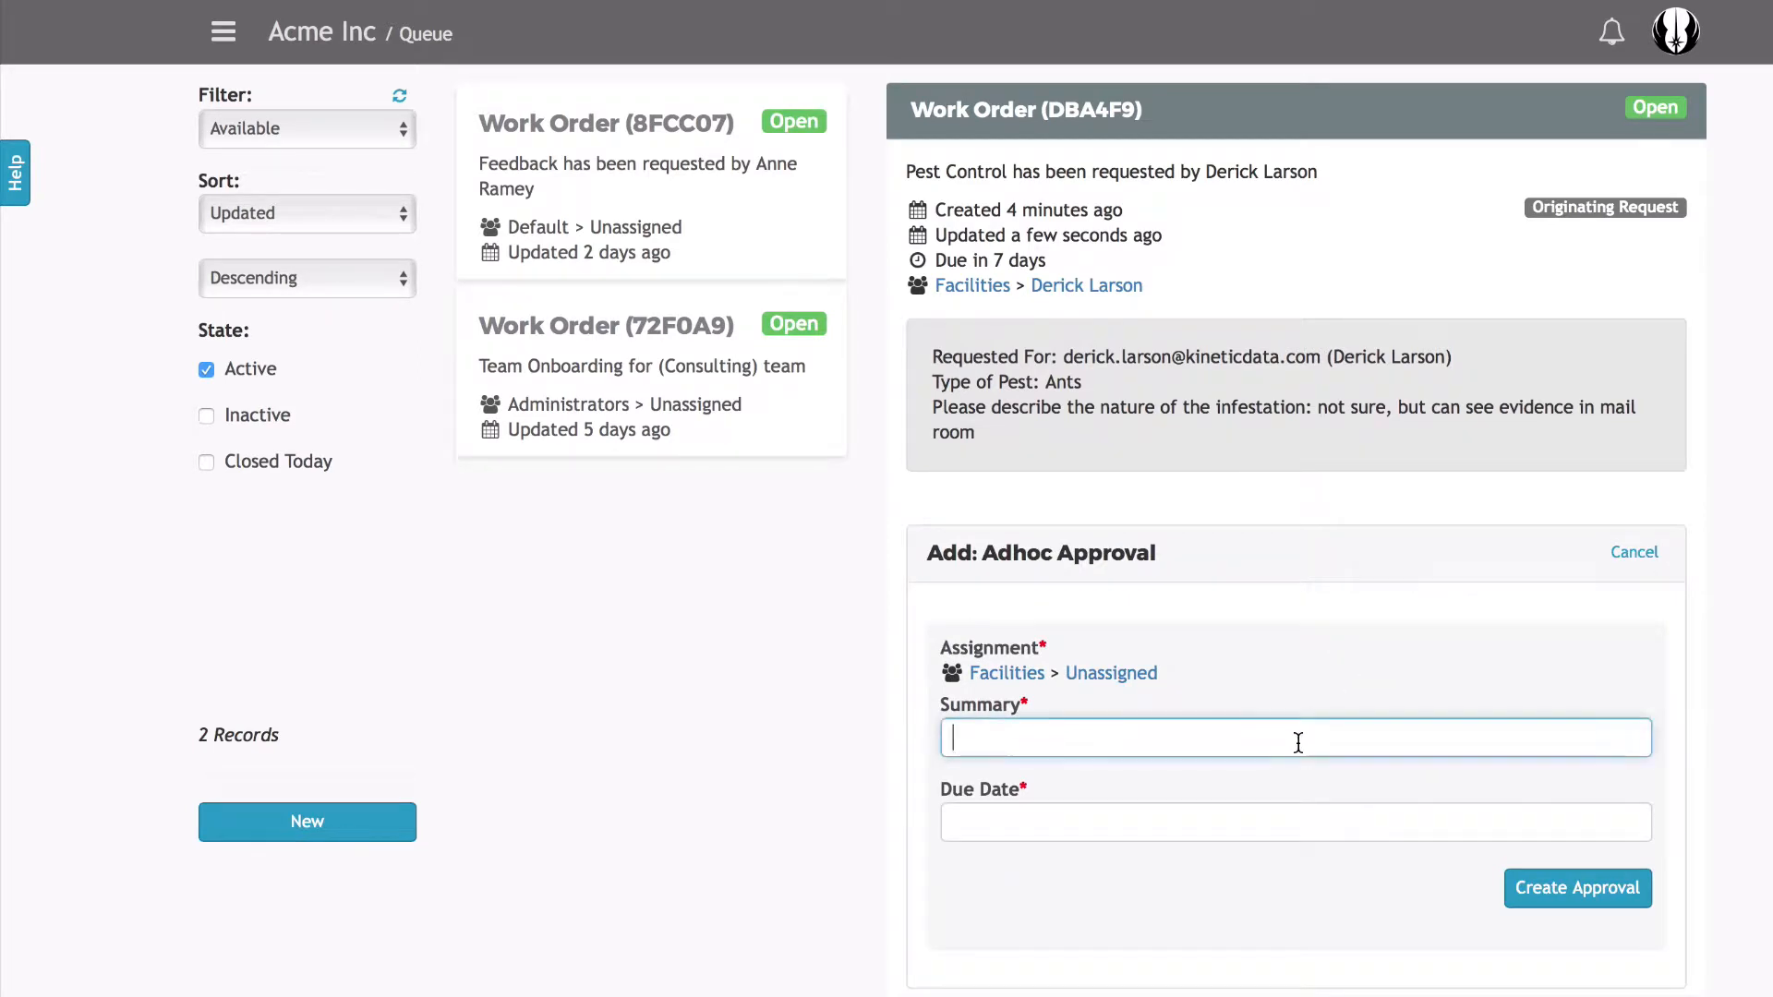
{"action": "type", "text": "nee"}
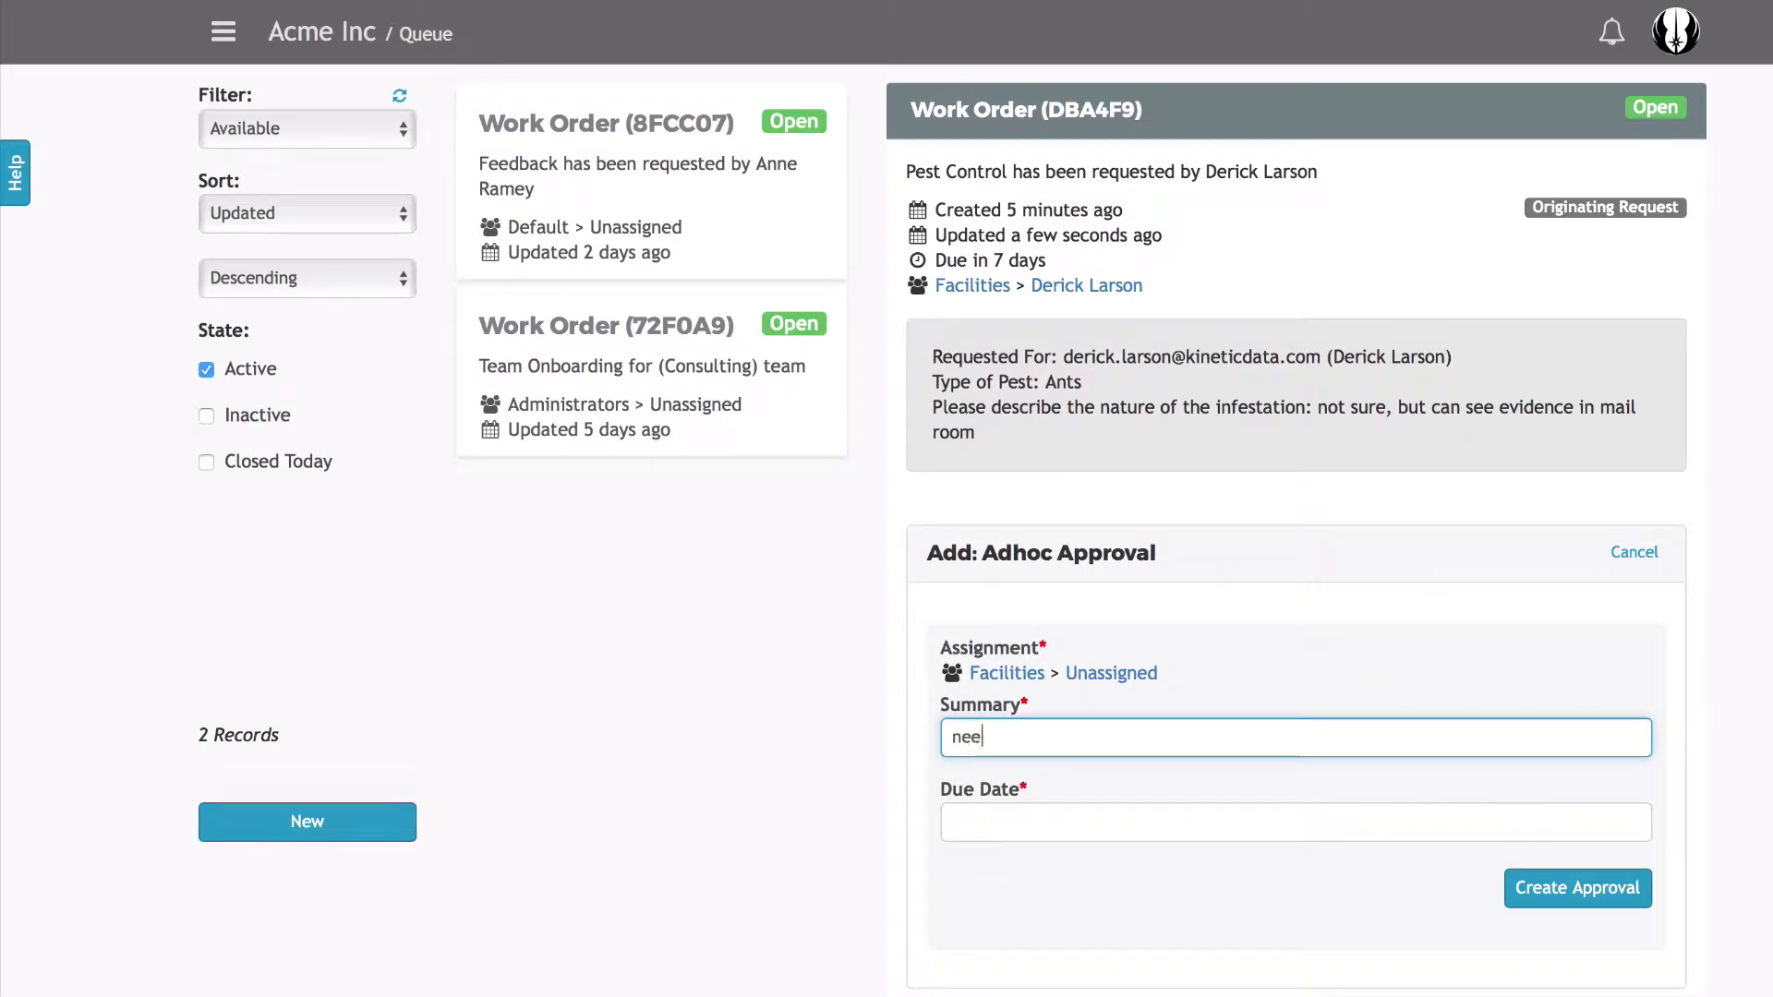
{"action": "type", "text": "d exterminator"}
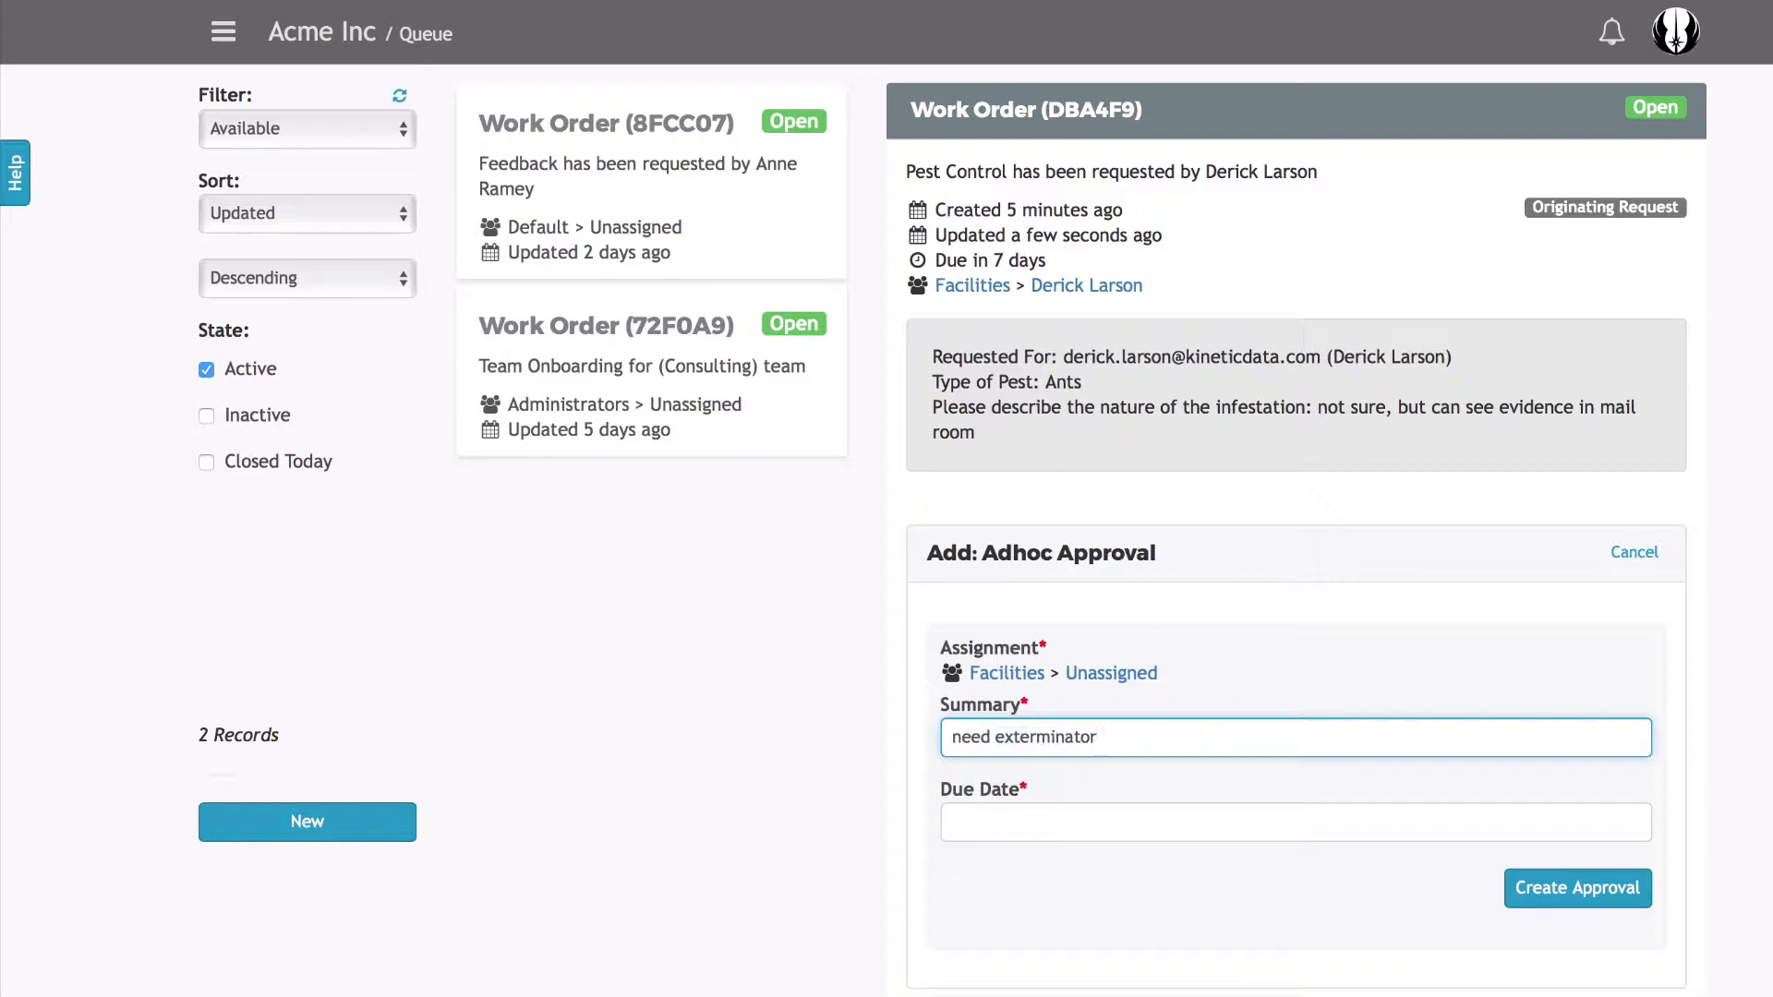
{"action": "left_click", "coordinate": [1216, 831]}
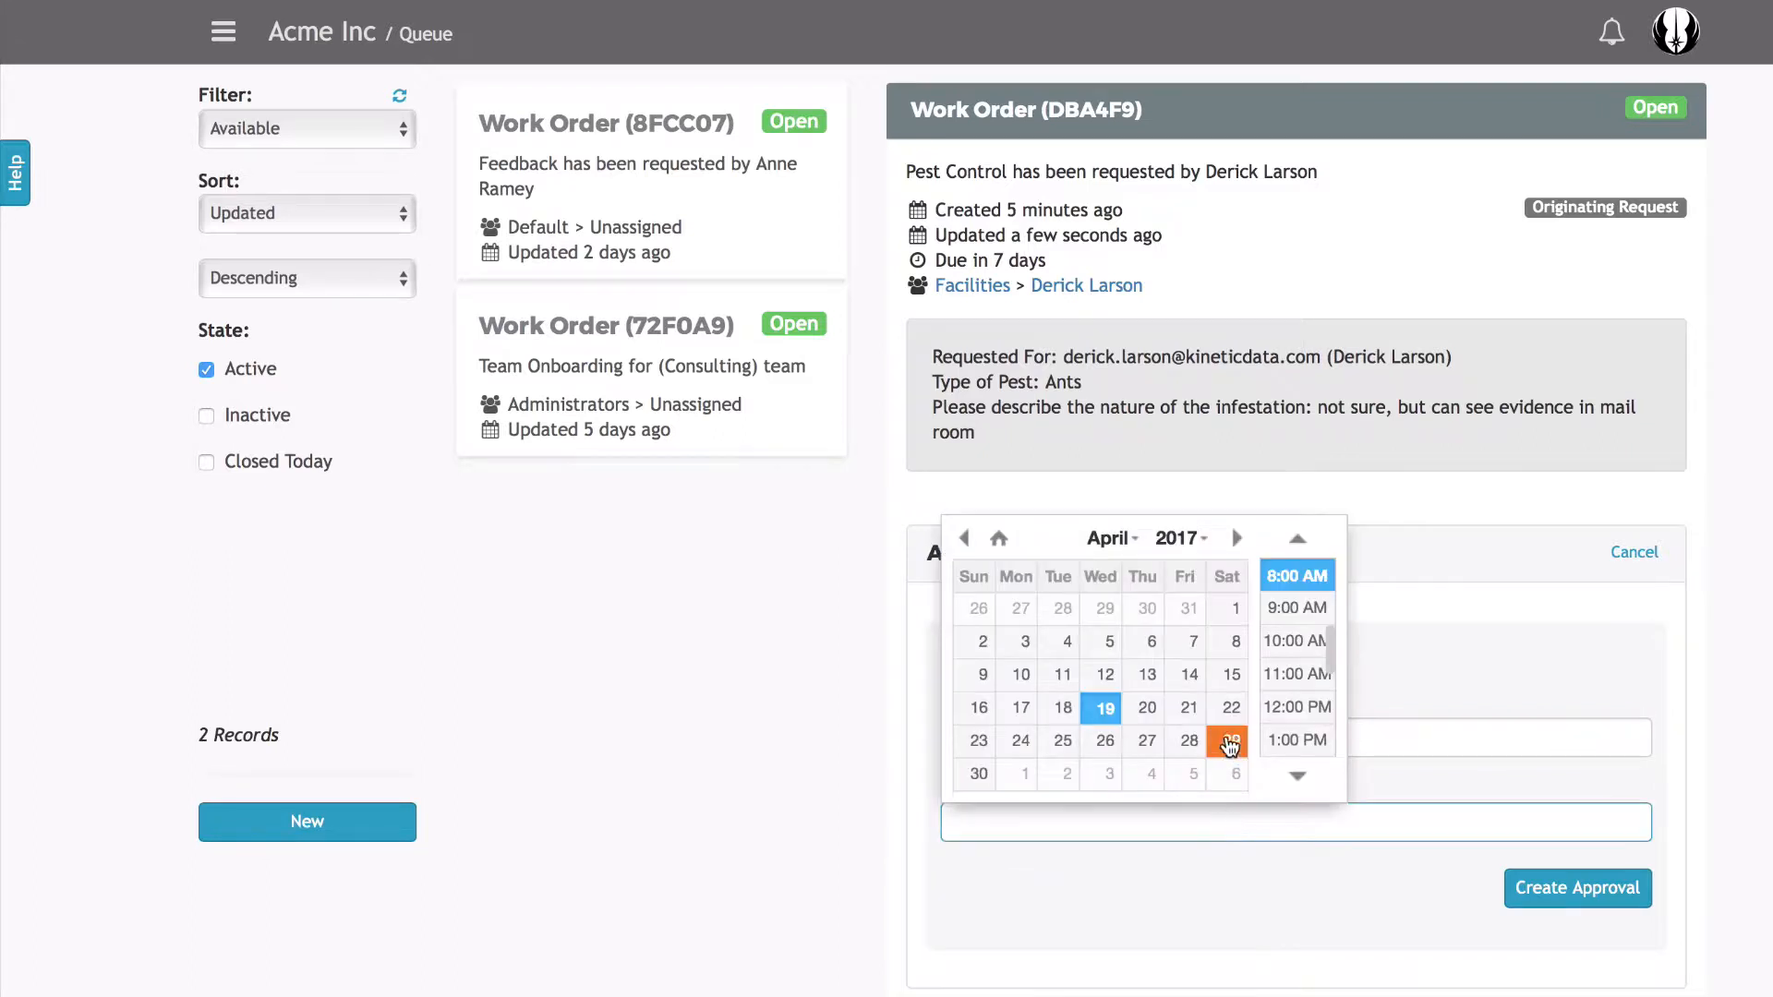
{"action": "left_click", "coordinate": [1189, 707]}
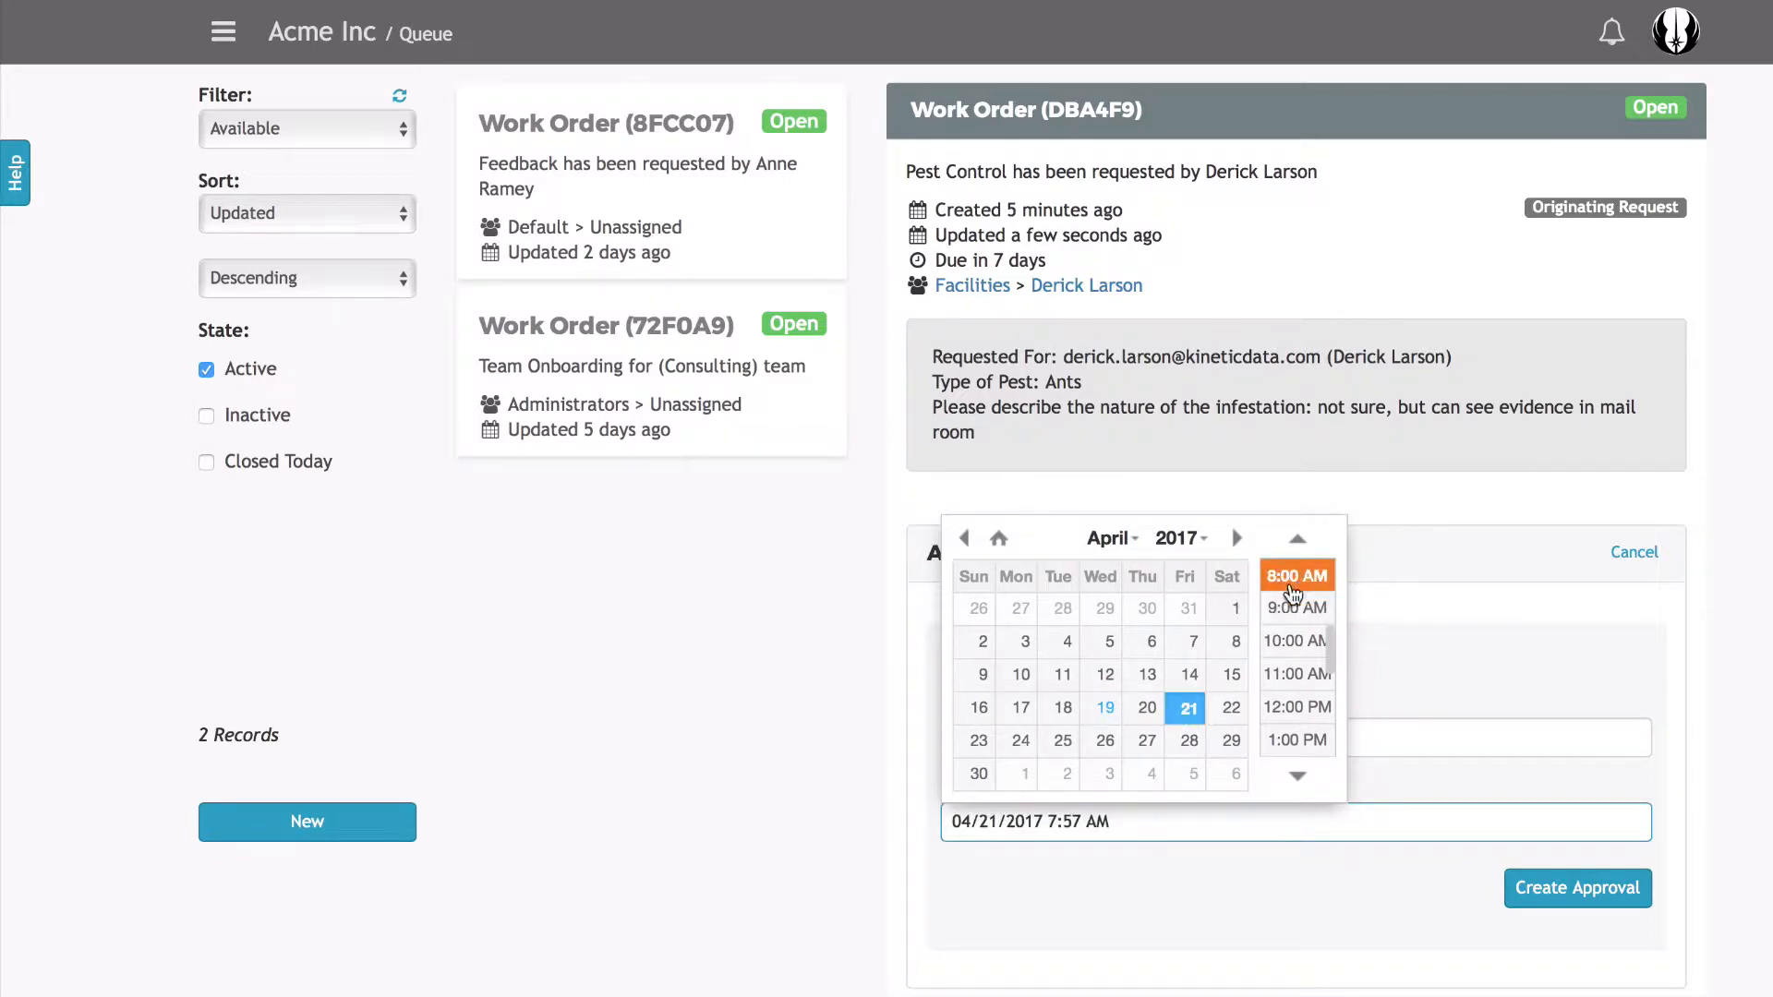
{"action": "left_click", "coordinate": [1302, 578]}
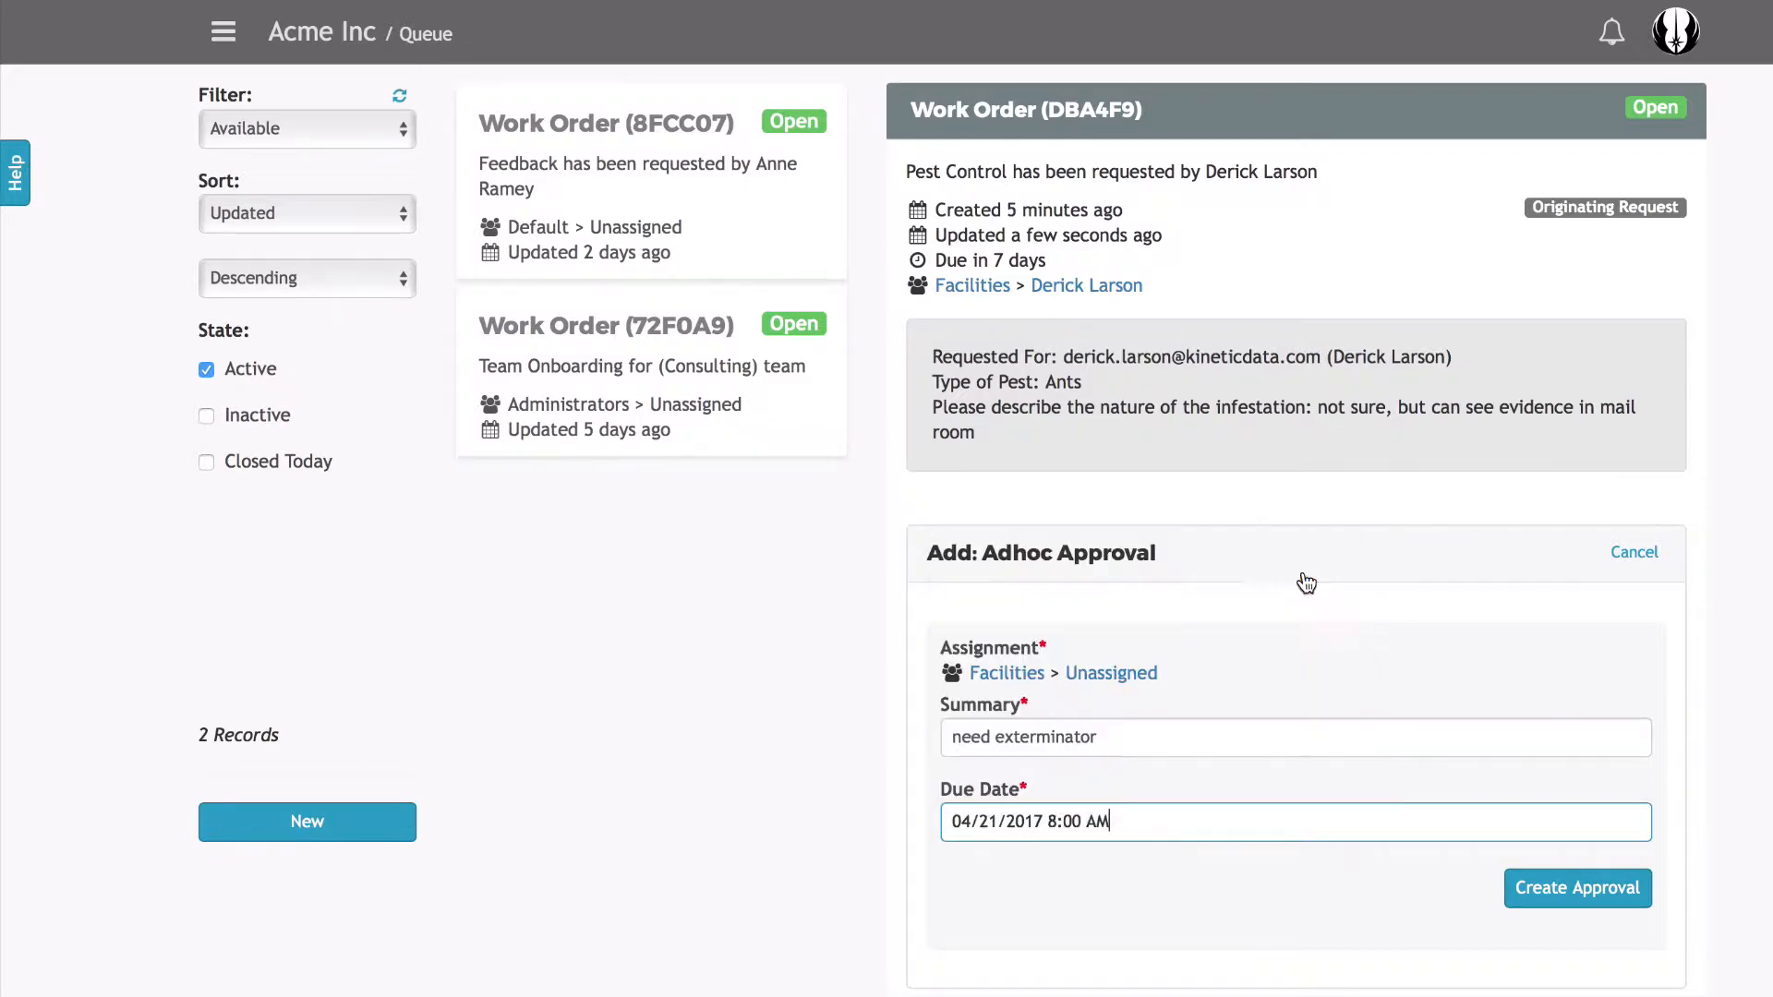
- Assign the approval to the Facilities member who holds the Pest Control work order and create it
{"action": "left_click", "coordinate": [1115, 676]}
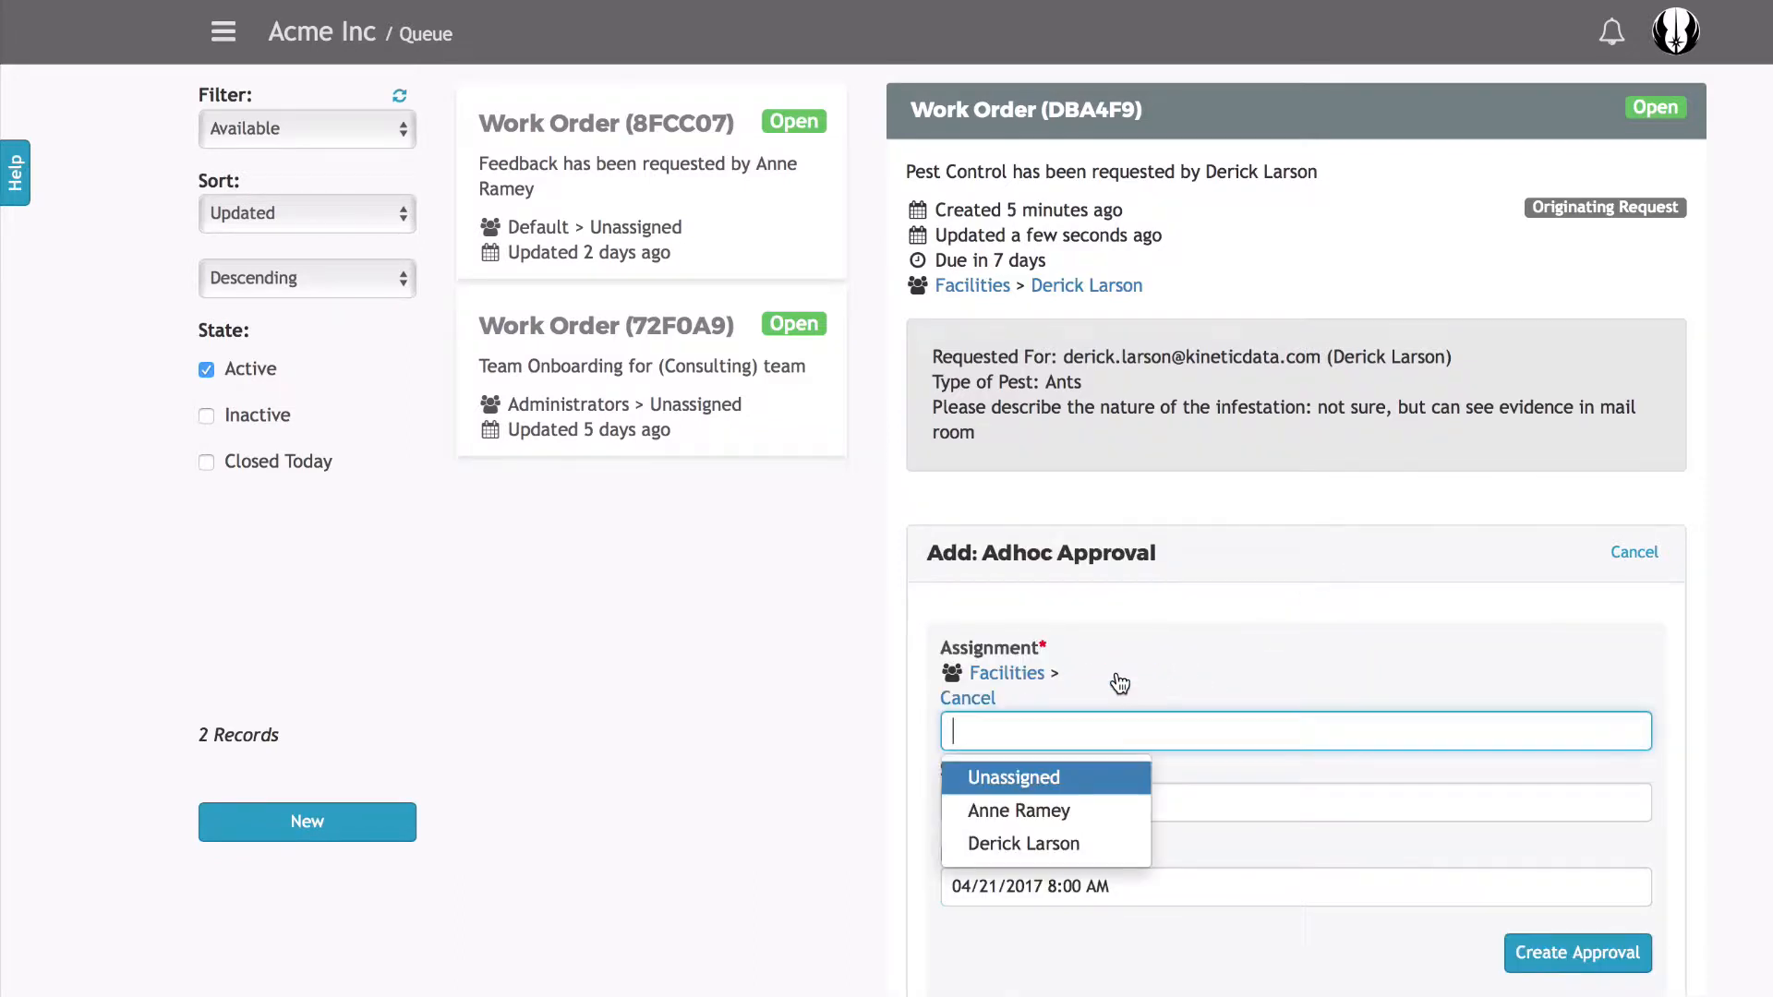
{"action": "left_click", "coordinate": [1038, 843]}
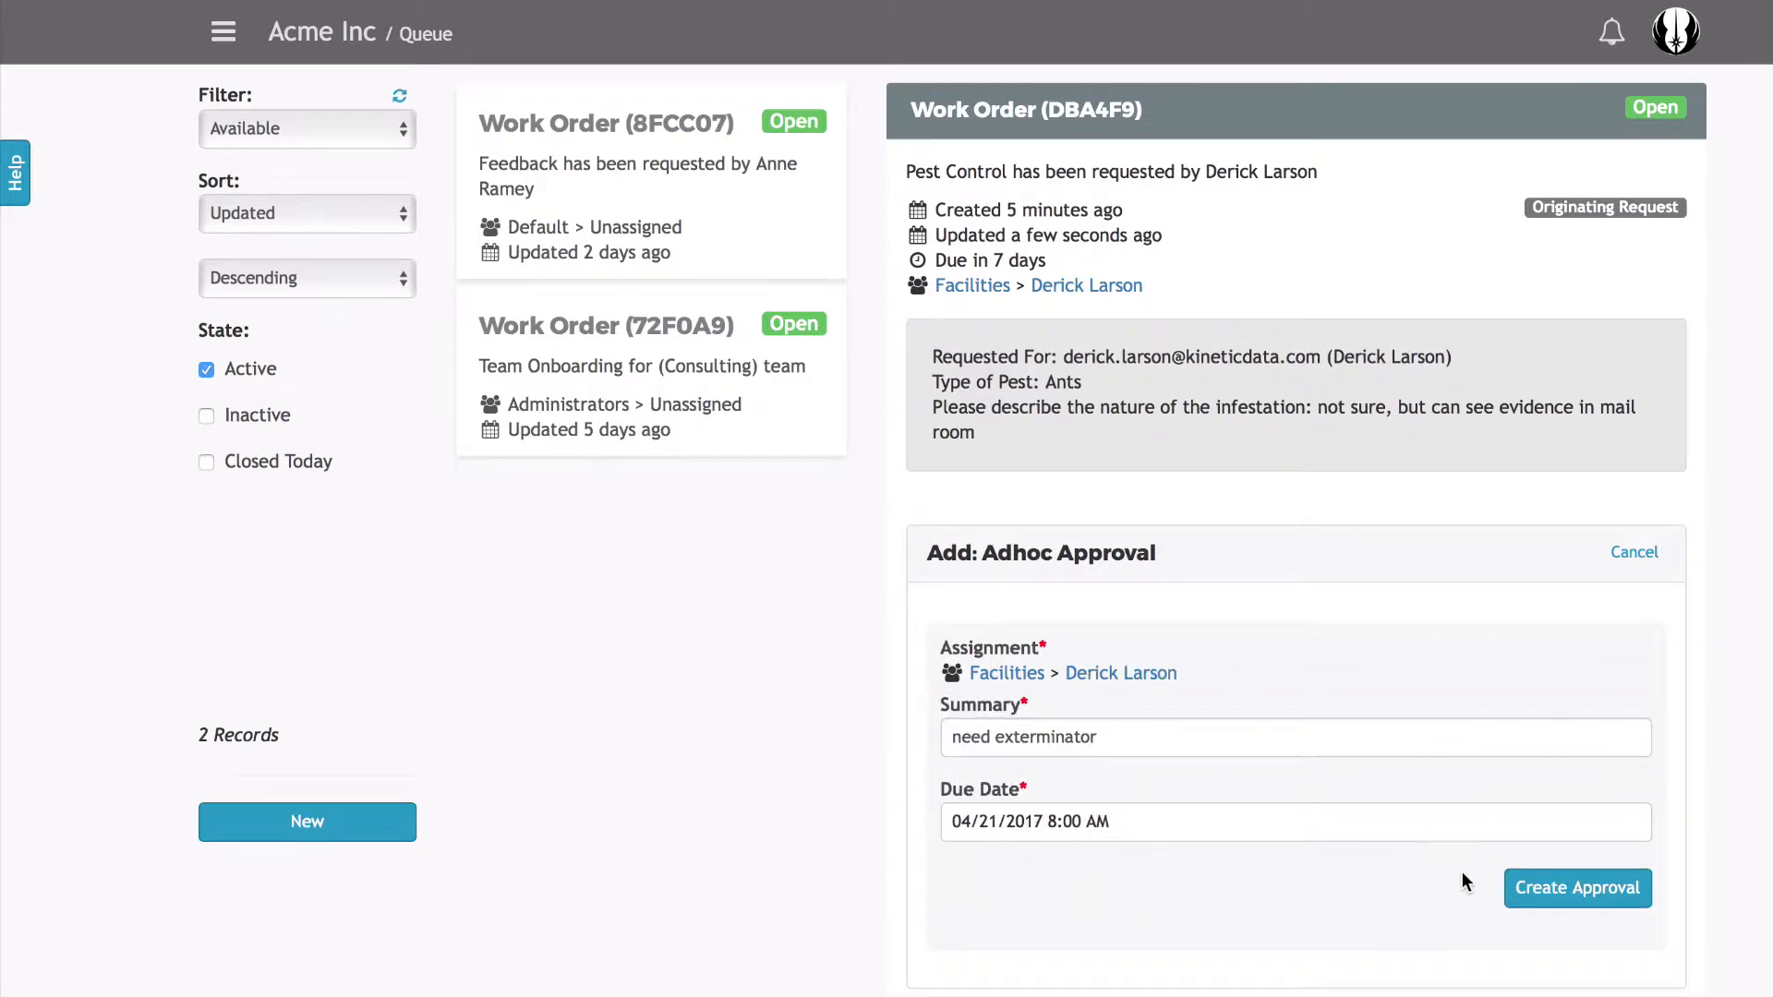
{"action": "left_click", "coordinate": [1558, 890]}
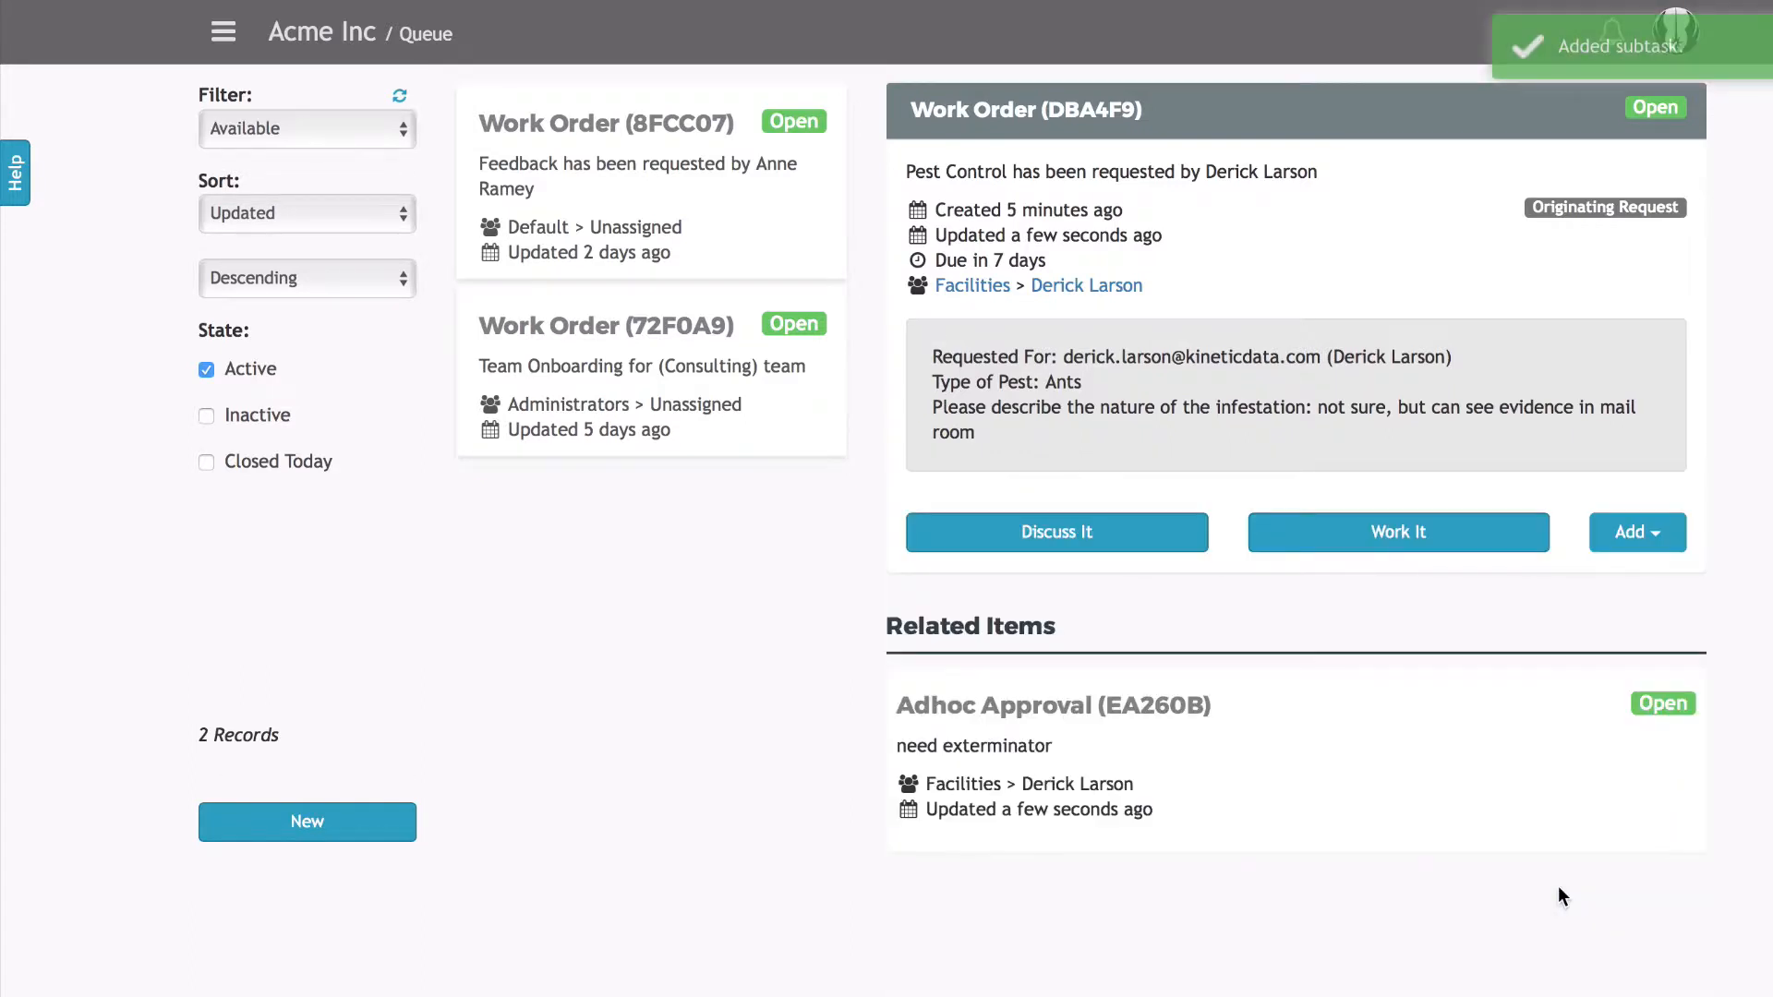
- Filter the queue to Mine and submit the "need exterminator" approval as Approved with the comment "please proceed"
{"action": "left_click", "coordinate": [403, 129]}
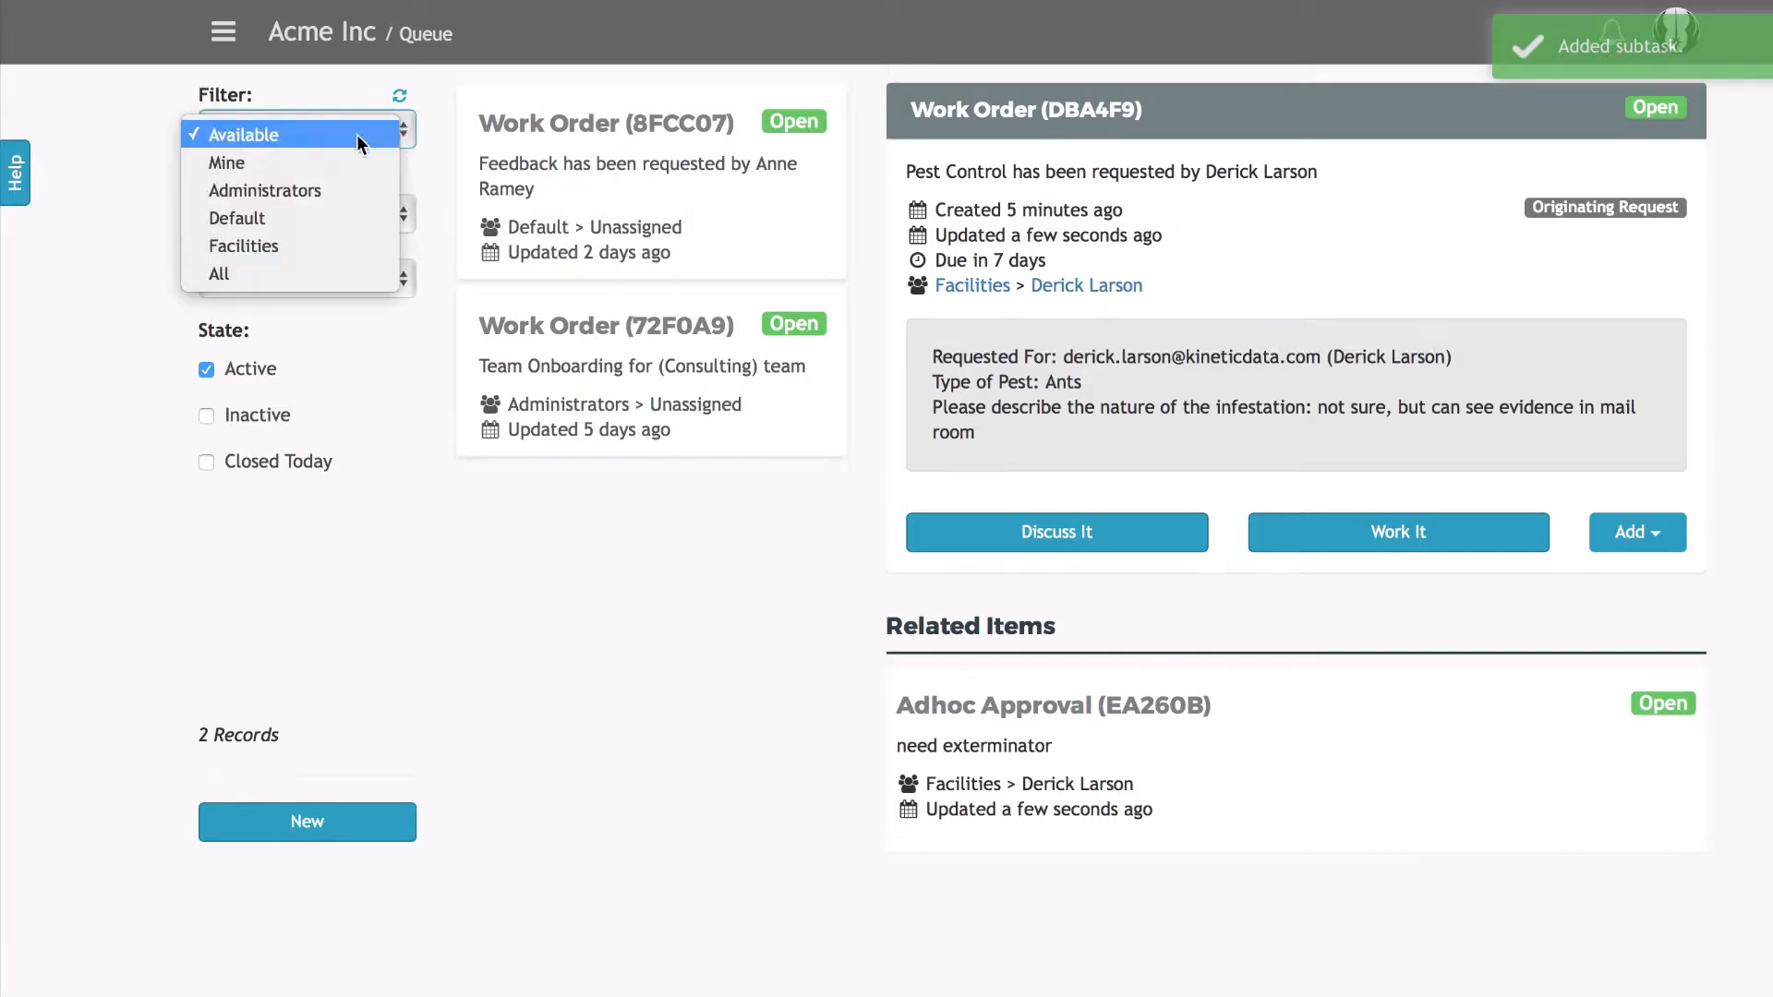
{"action": "left_click", "coordinate": [284, 164]}
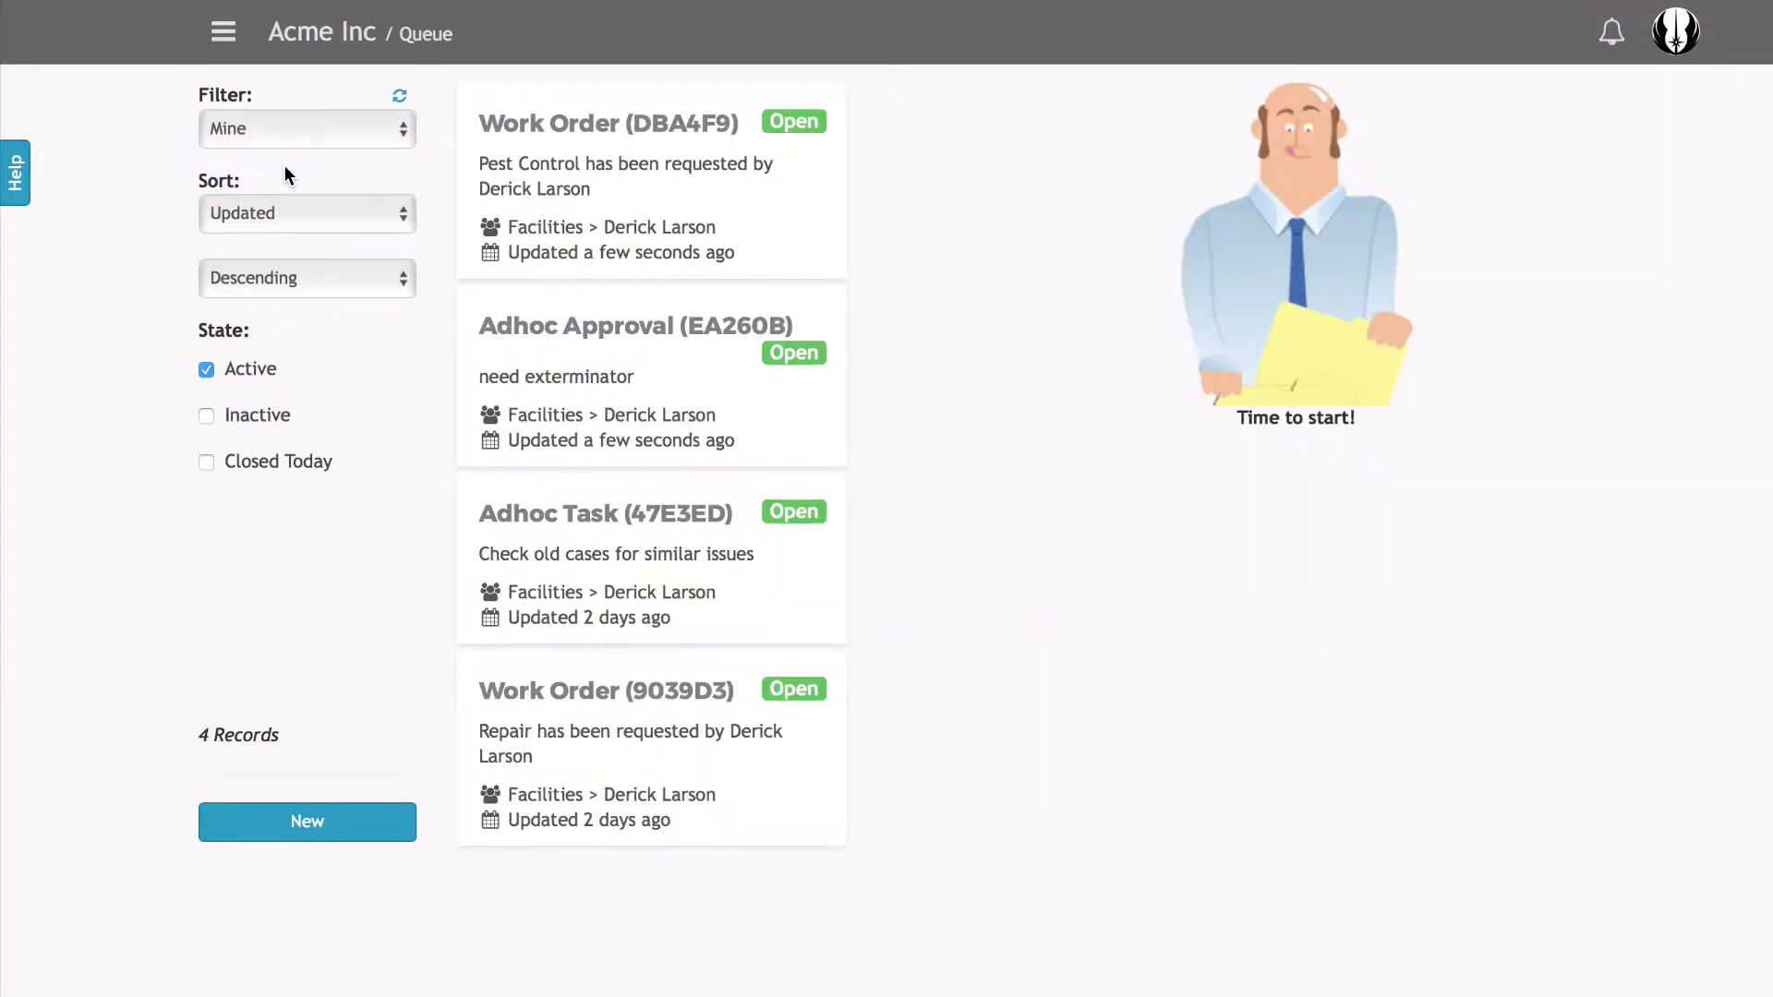
{"action": "left_click", "coordinate": [637, 372]}
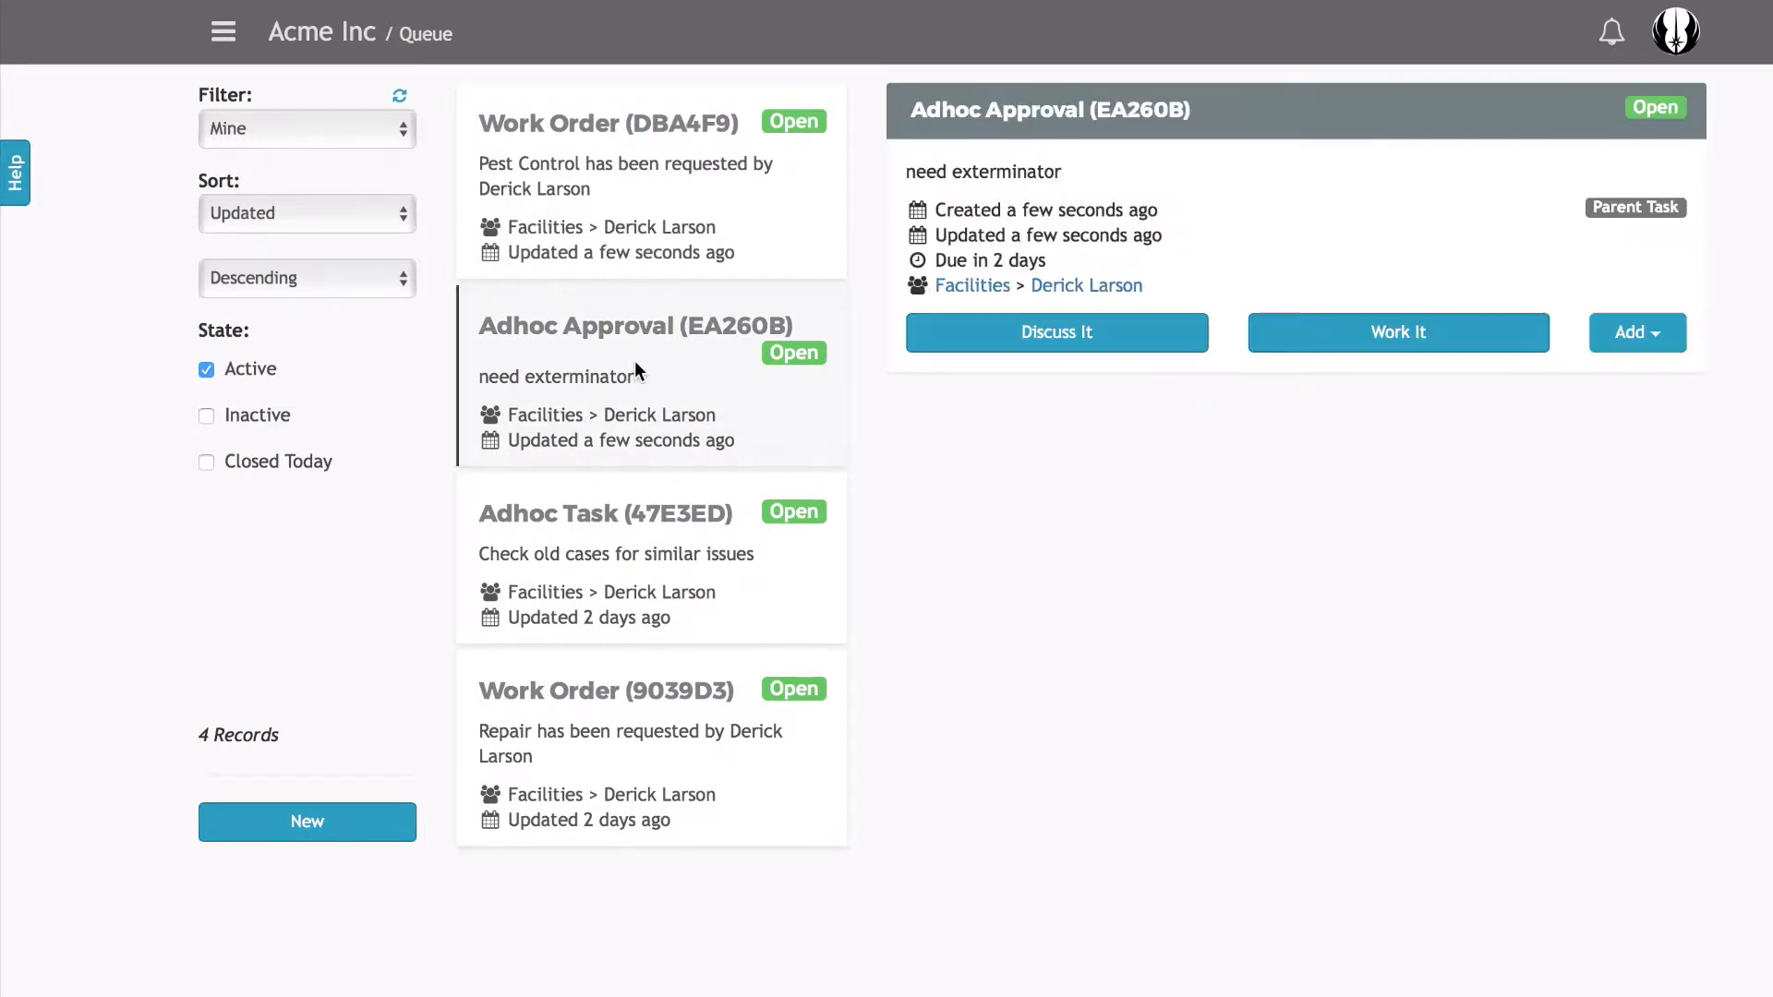
{"action": "left_click", "coordinate": [1458, 341]}
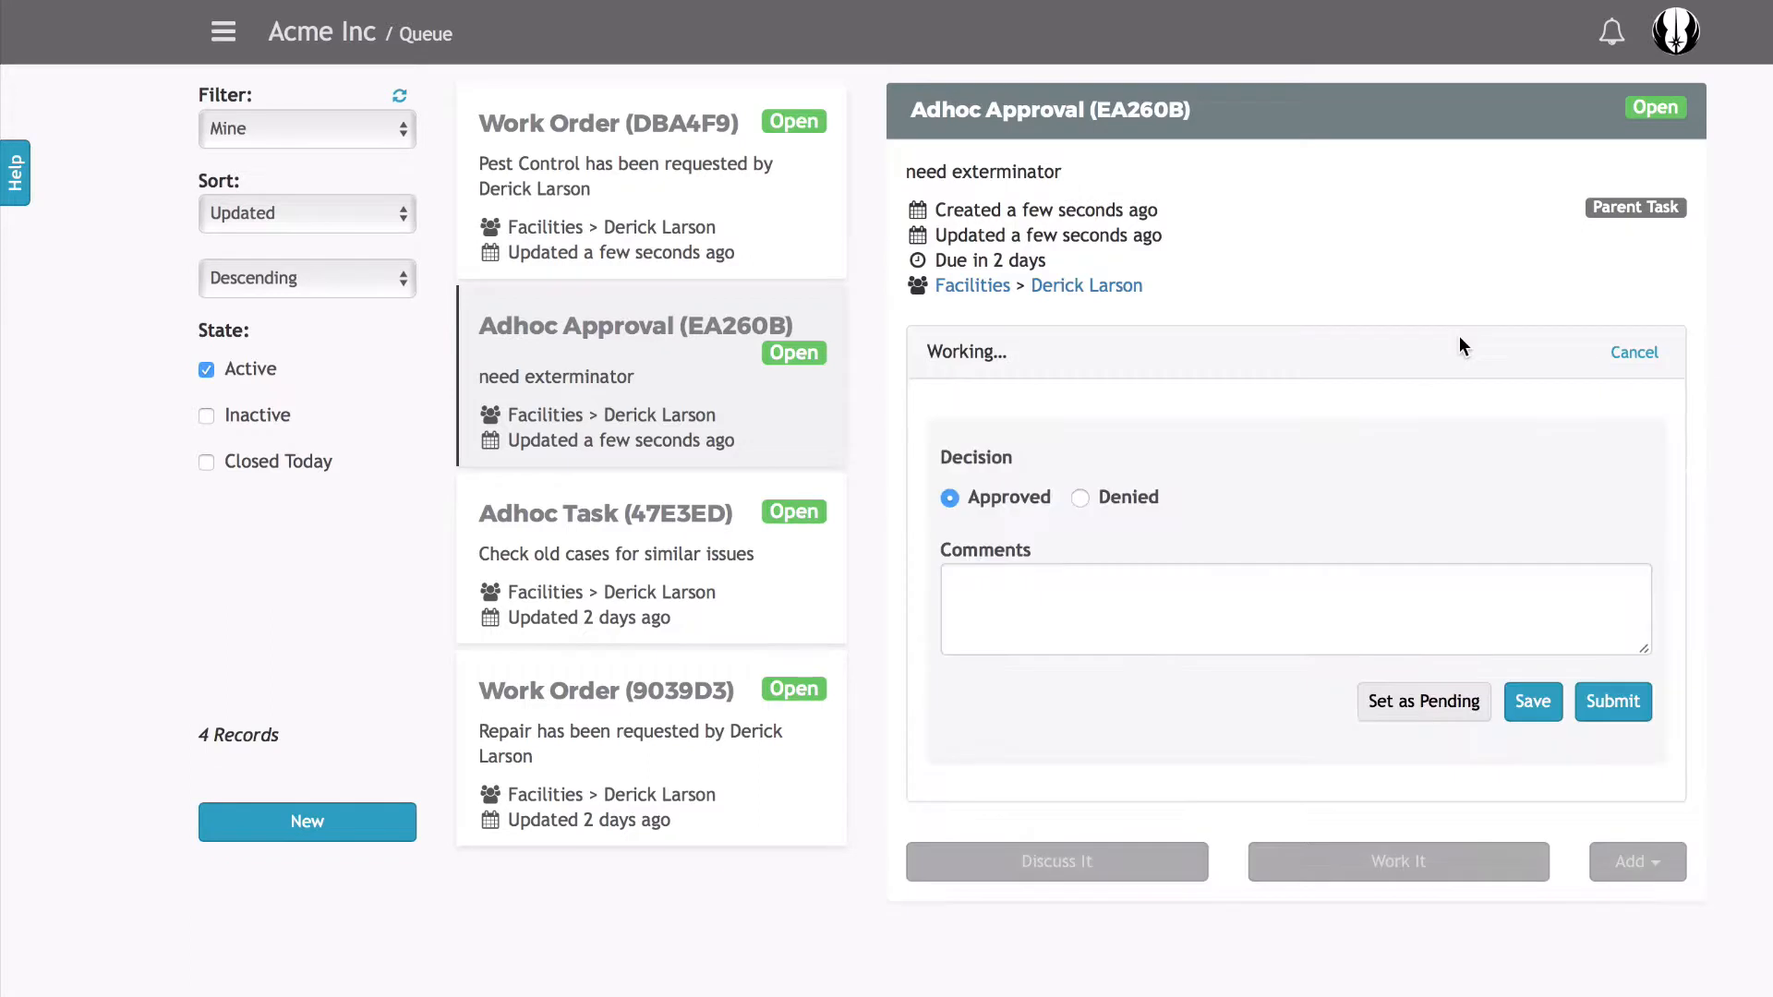
{"action": "left_click", "coordinate": [1031, 591]}
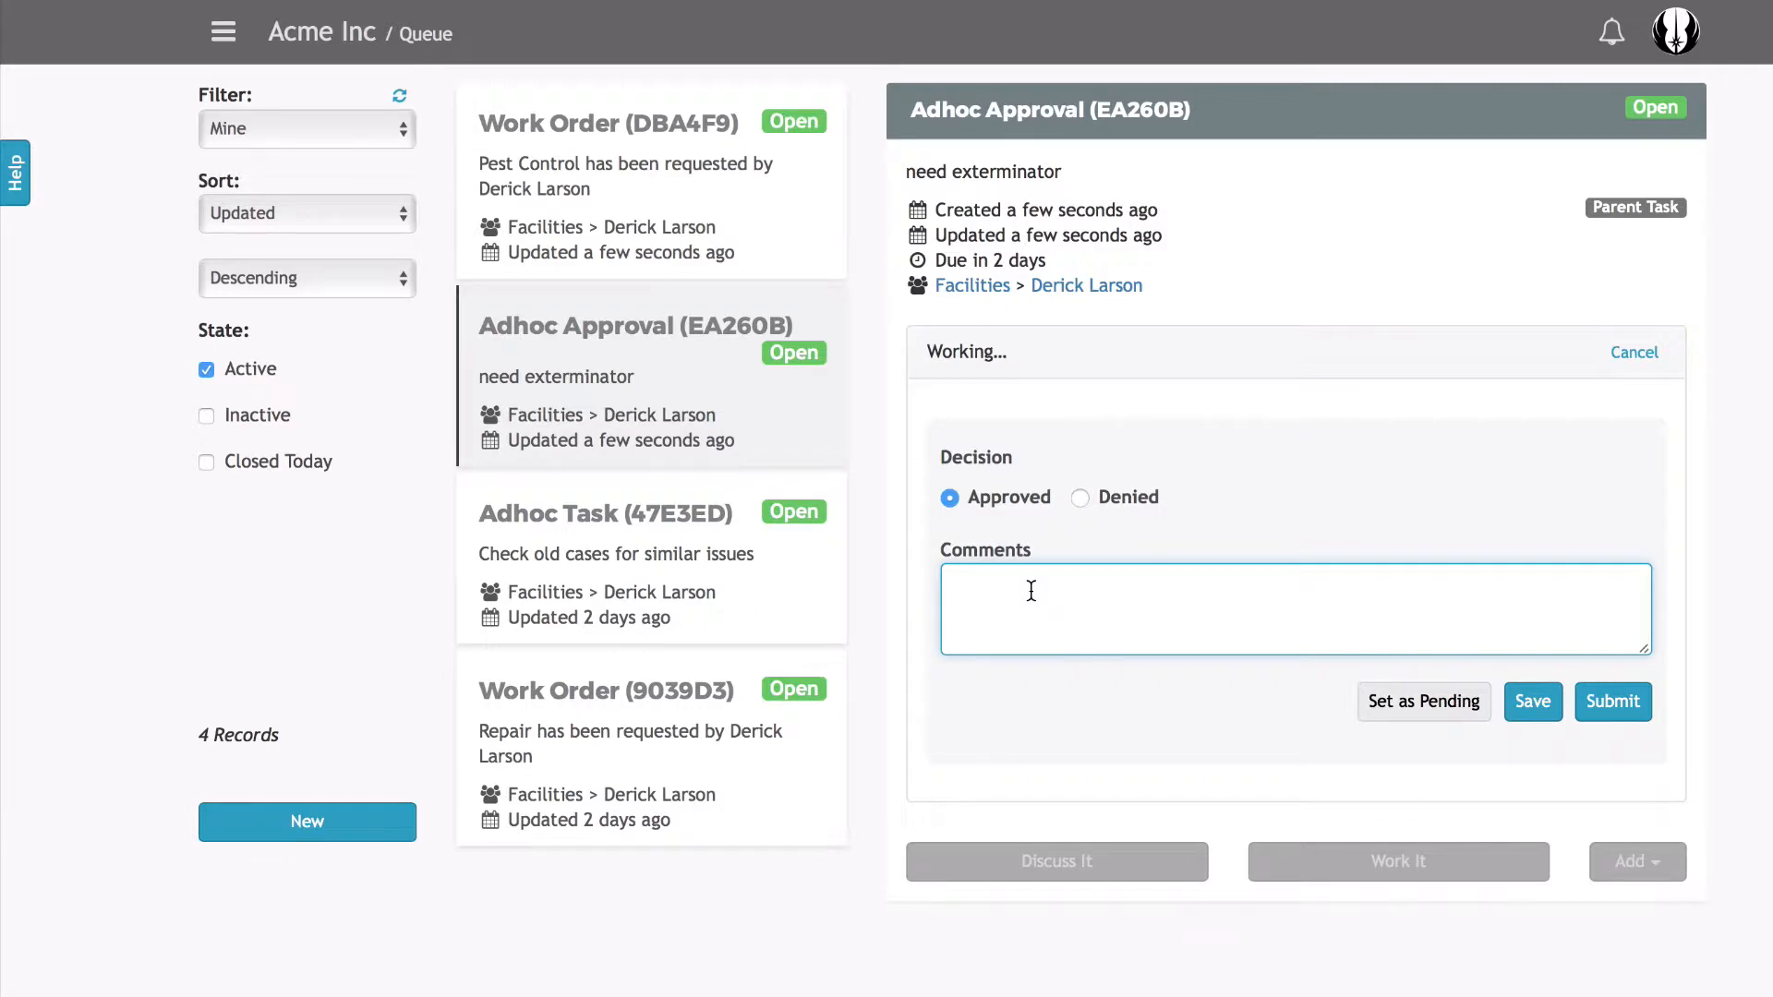
{"action": "type", "text": "please proceed"}
{"action": "left_click", "coordinate": [1609, 702]}
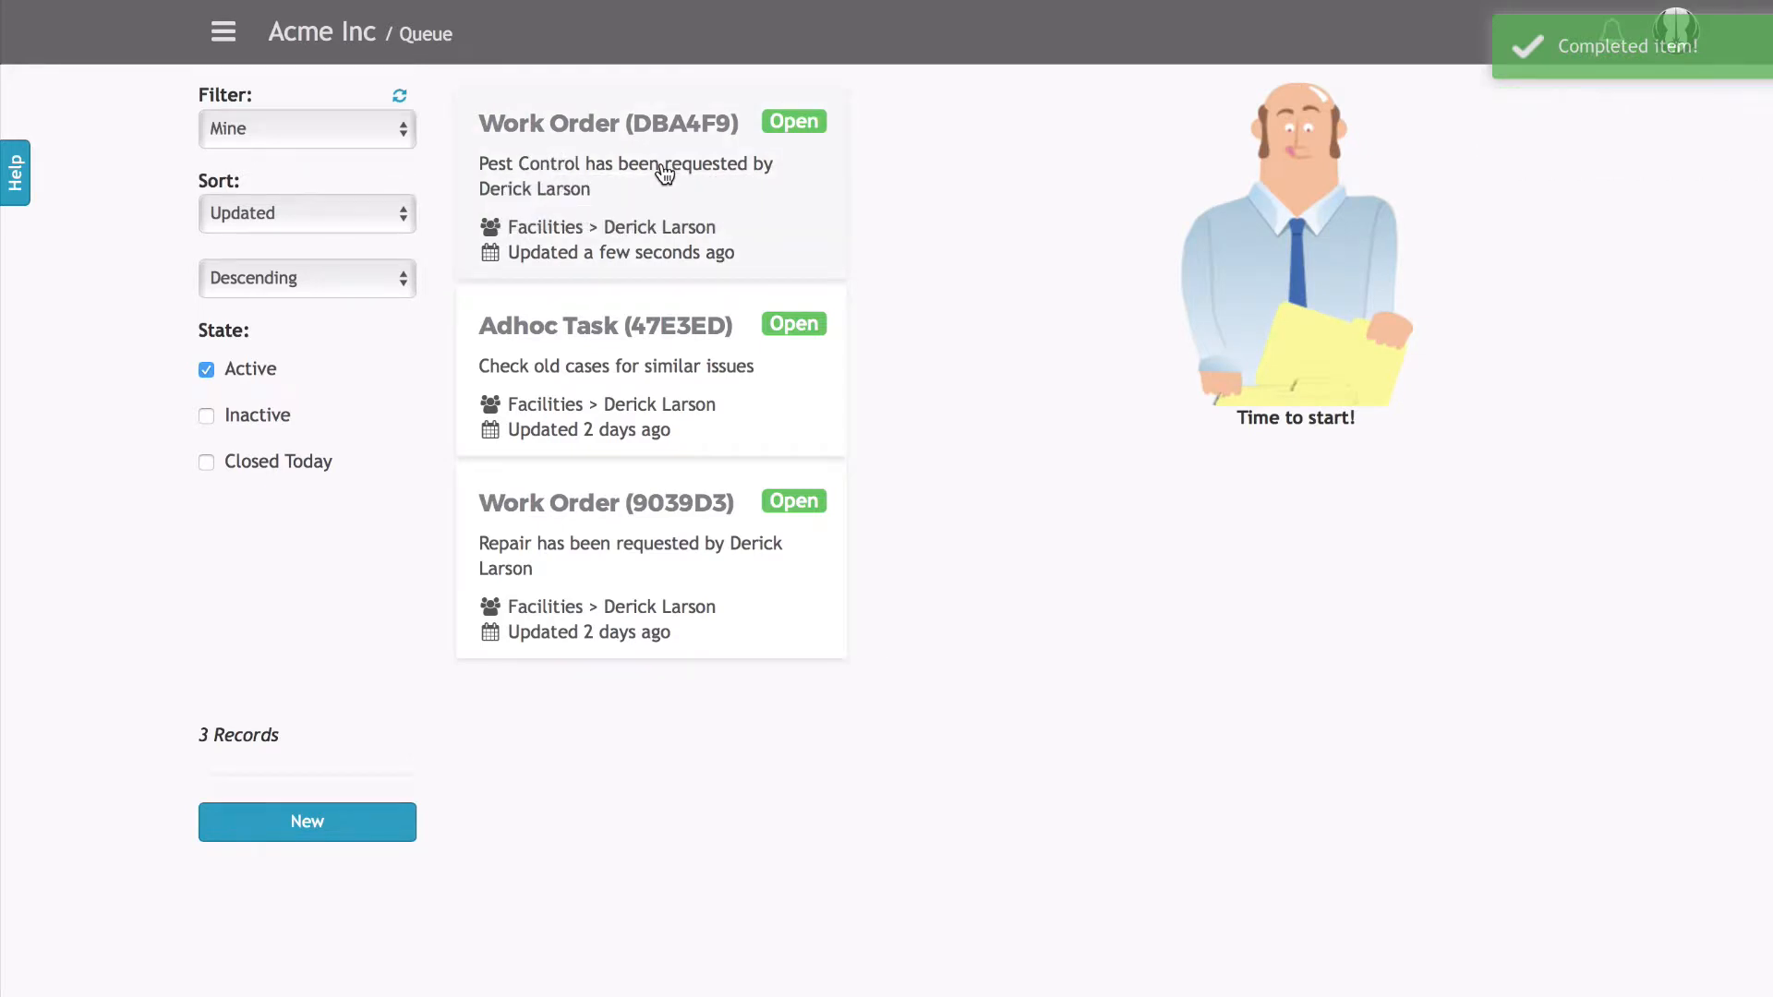
- Start an Adhoc Task on the Pest Control work order and assign it to the Facilities member who holds that work order
{"action": "left_click", "coordinate": [663, 172]}
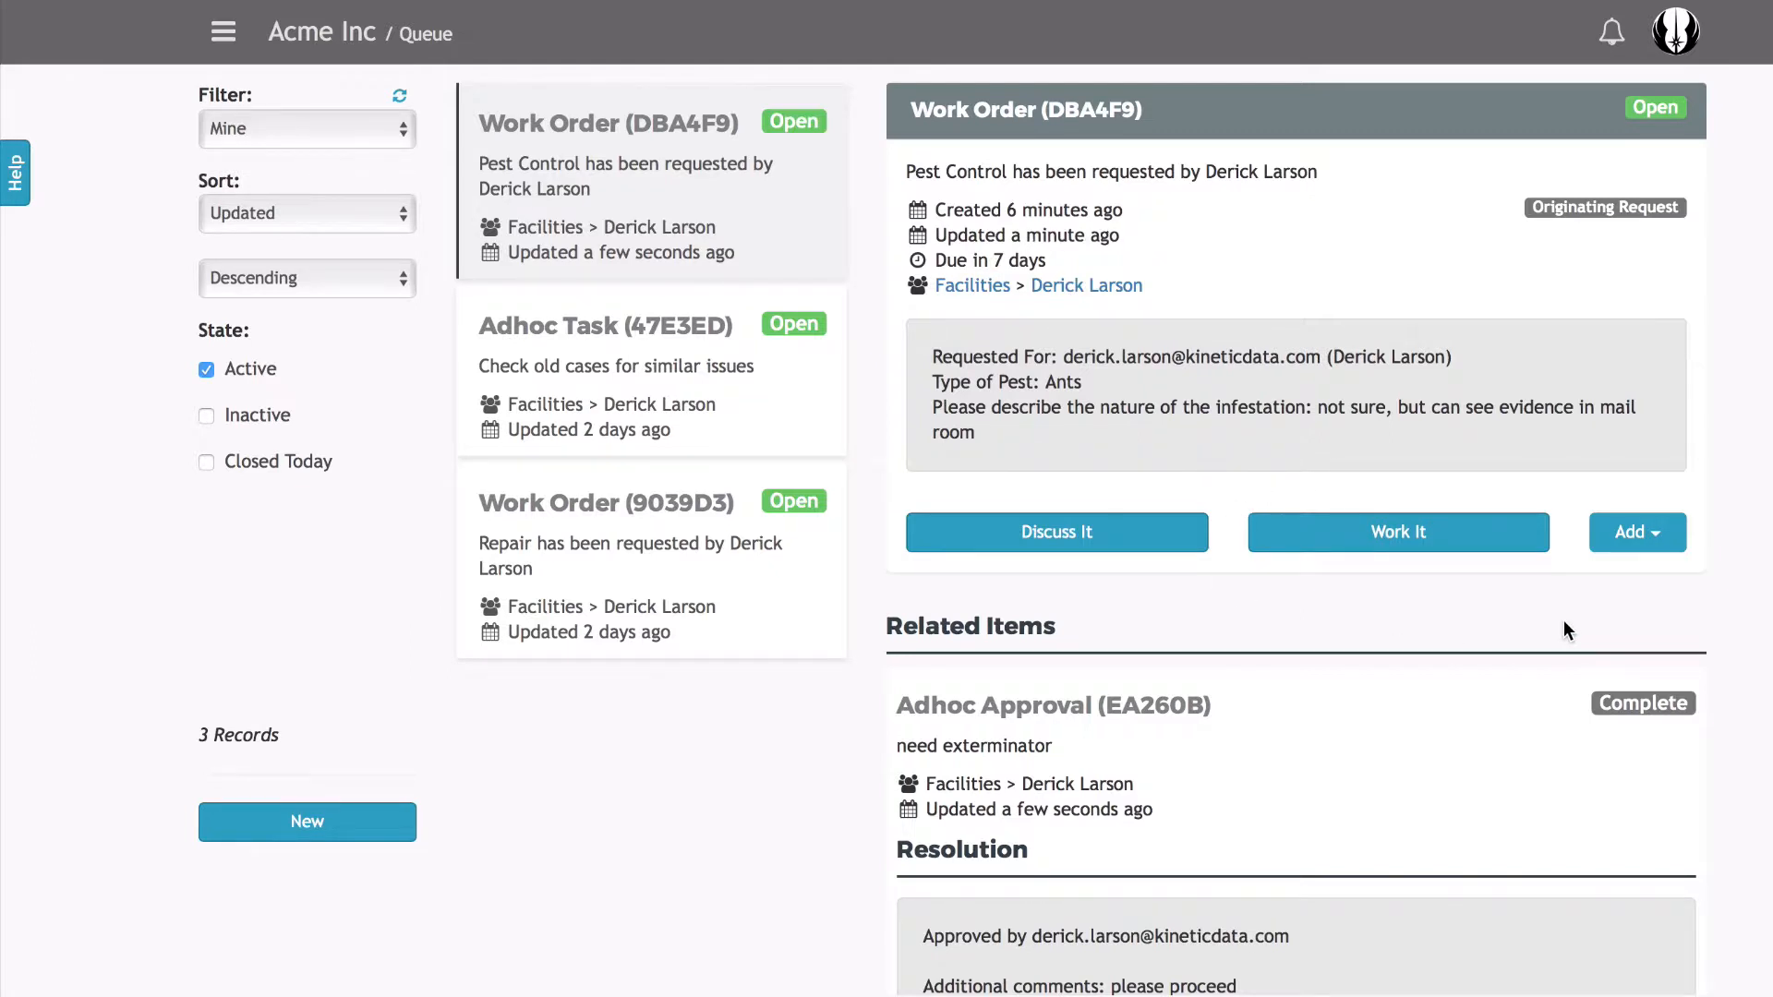
{"action": "left_click", "coordinate": [1648, 536]}
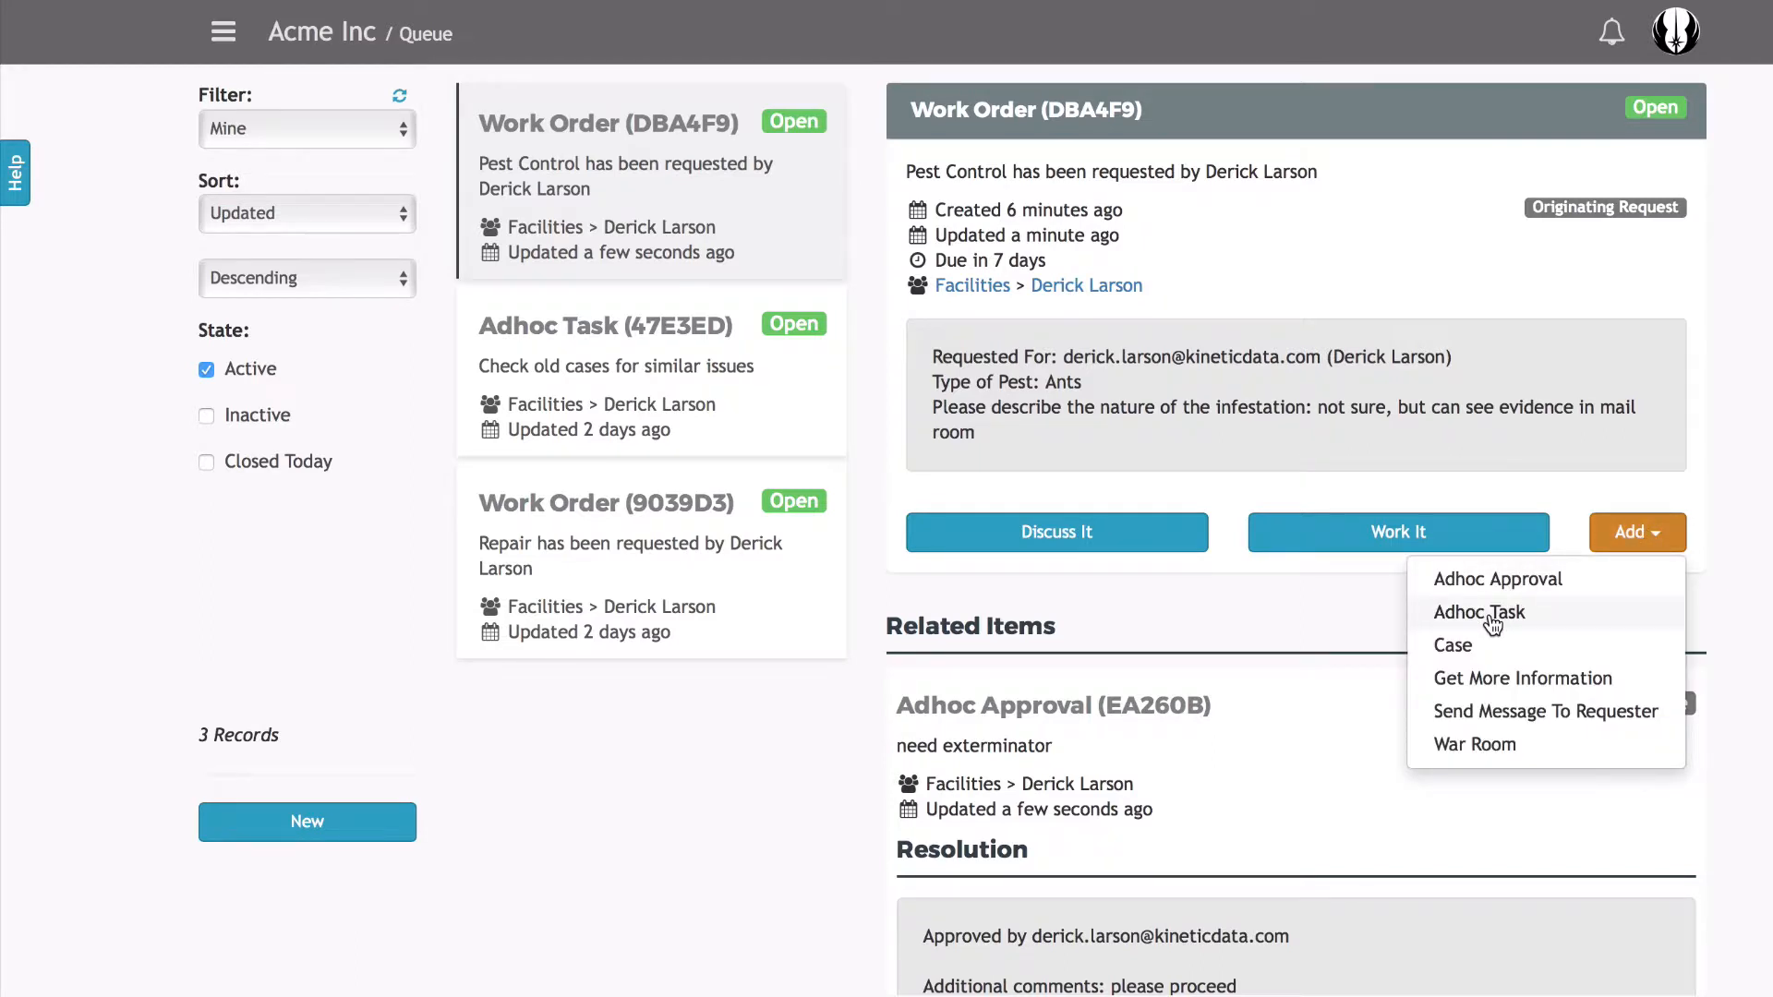
{"action": "left_click", "coordinate": [1491, 614]}
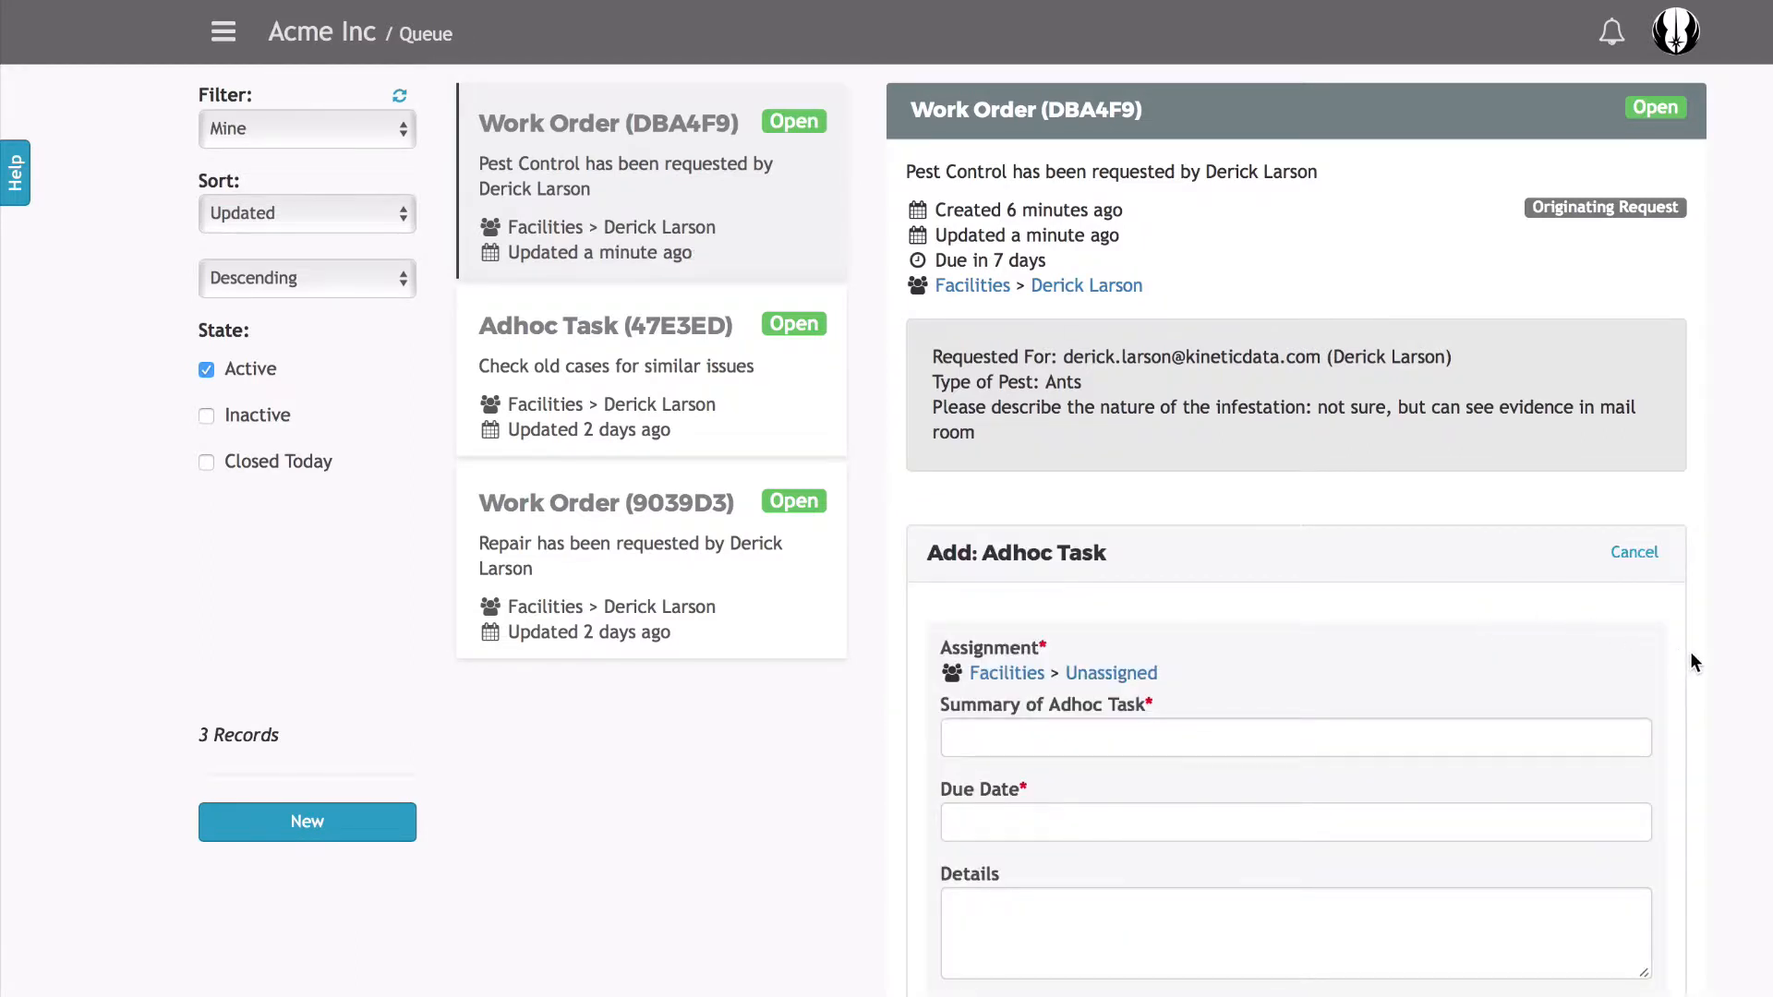
{"action": "scroll", "coordinate": [1671, 674], "scroll_direction": "down", "scroll_amount": 4}
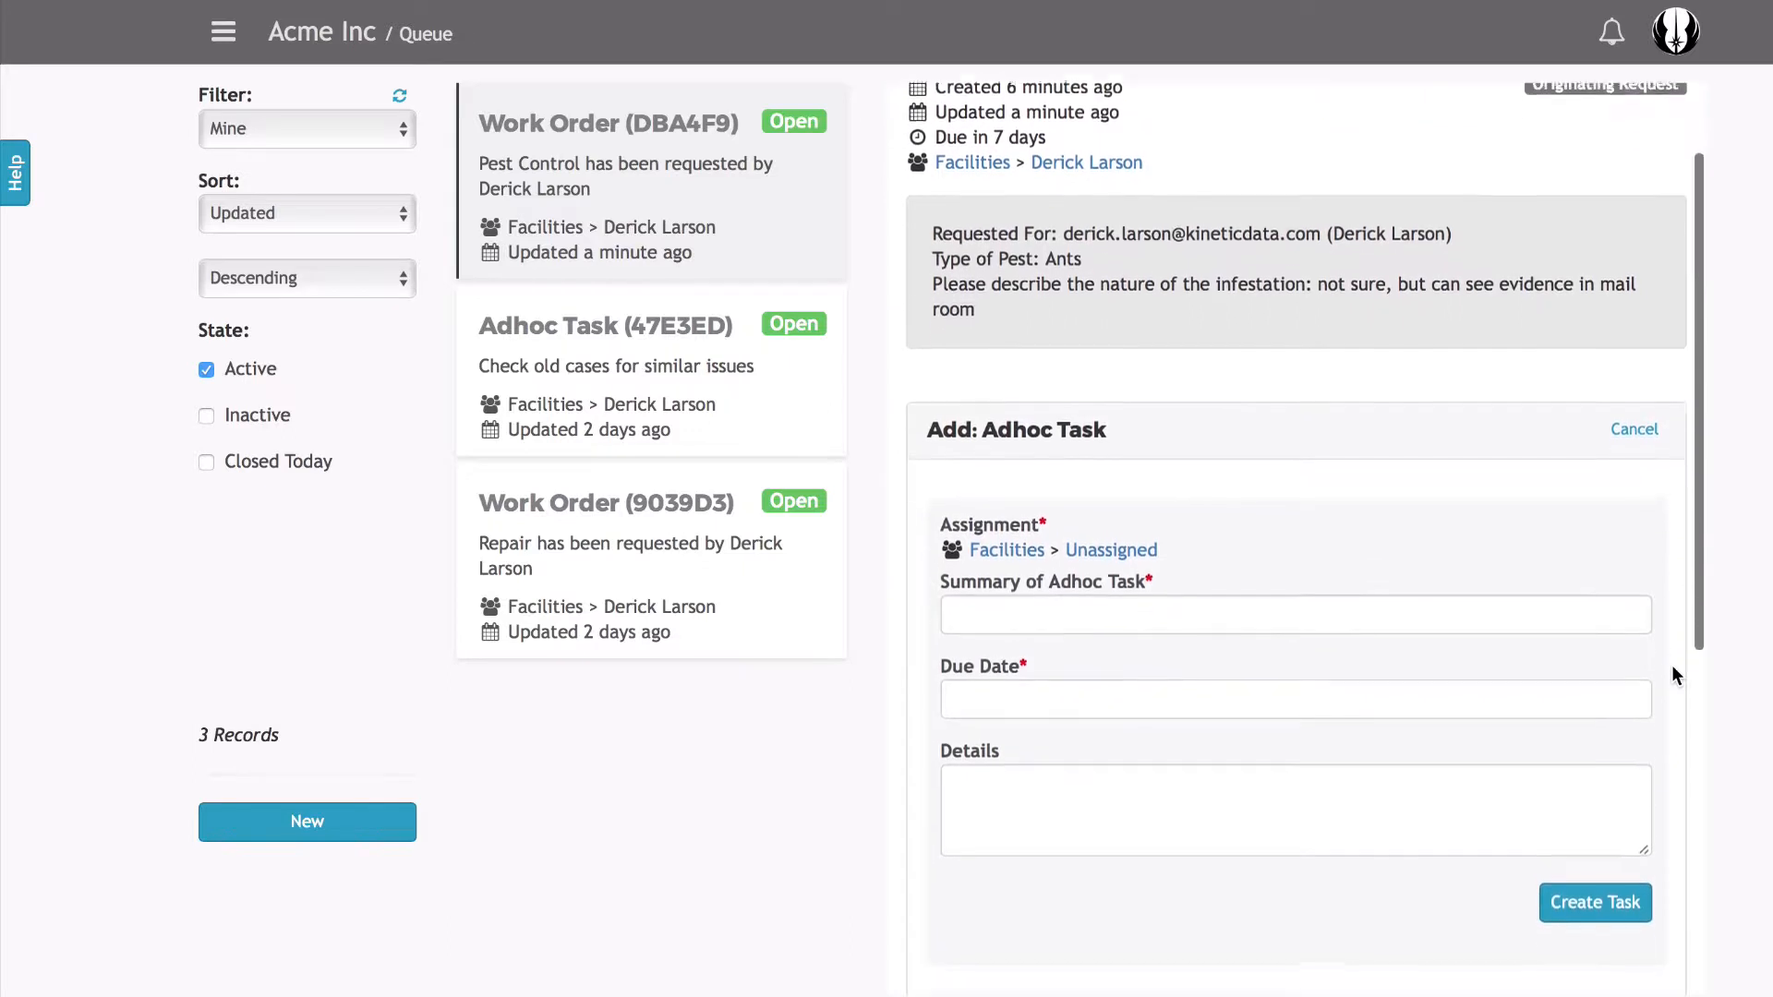
{"action": "scroll", "coordinate": [1676, 676], "scroll_direction": "down", "scroll_amount": 1}
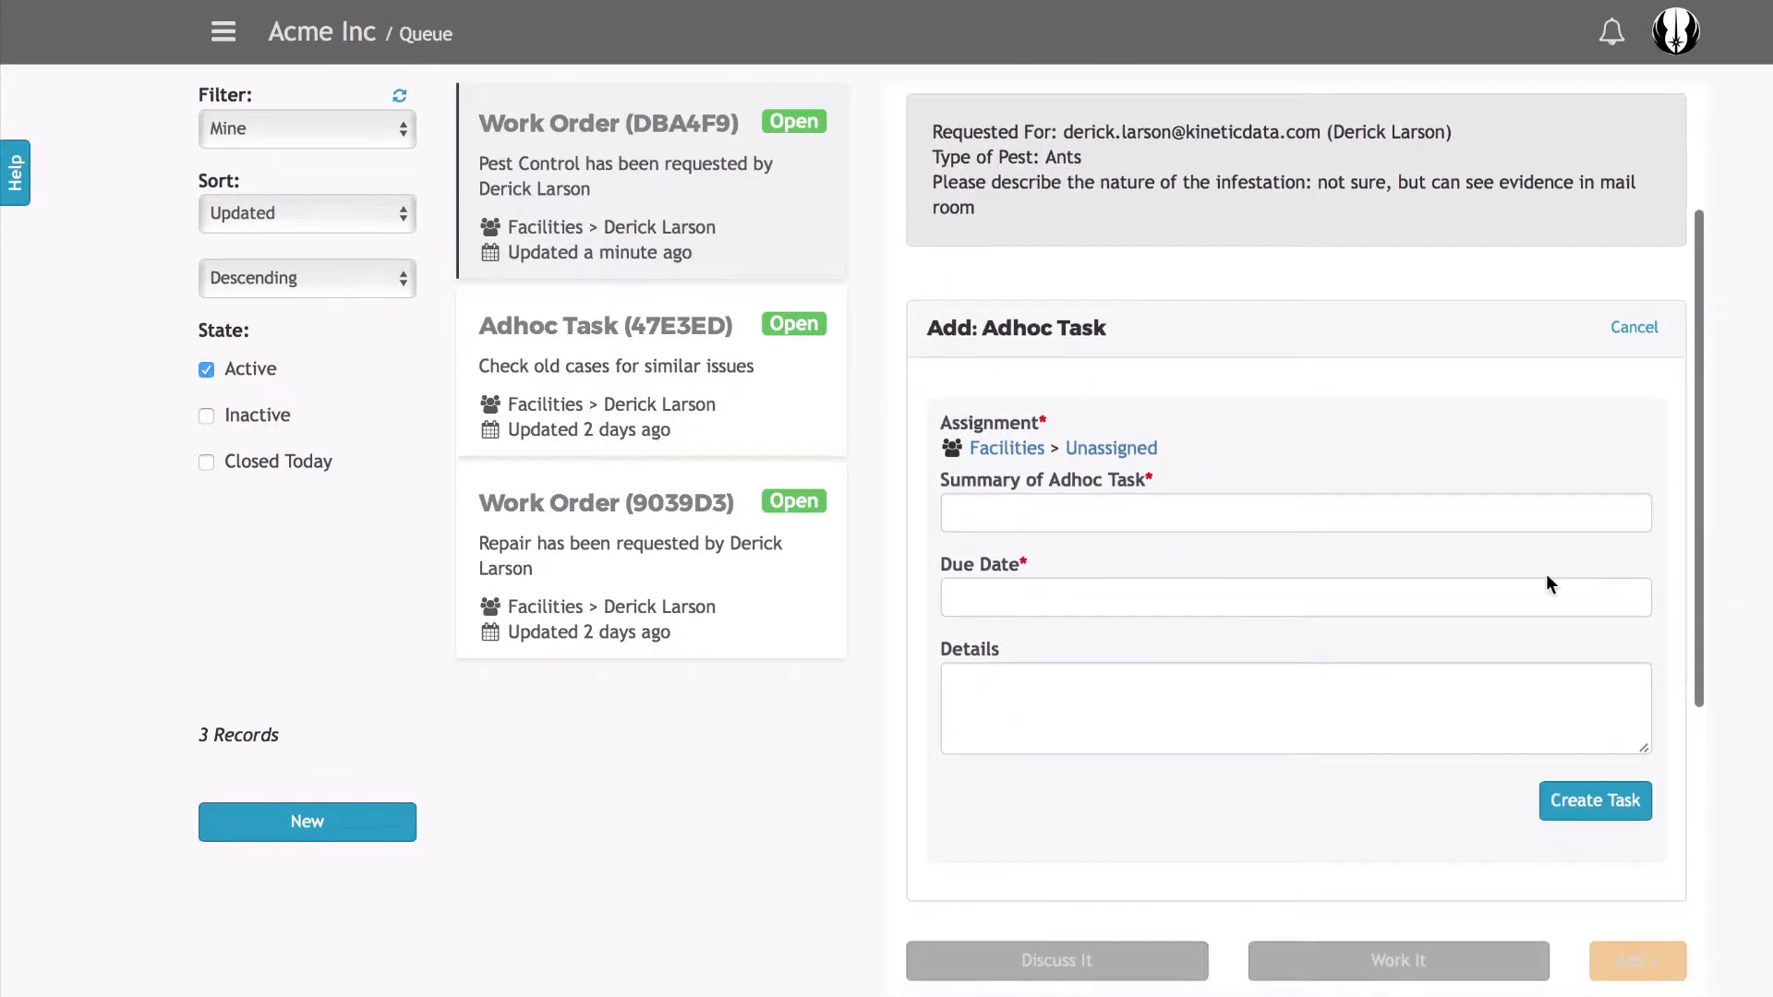
{"action": "left_click", "coordinate": [1105, 450]}
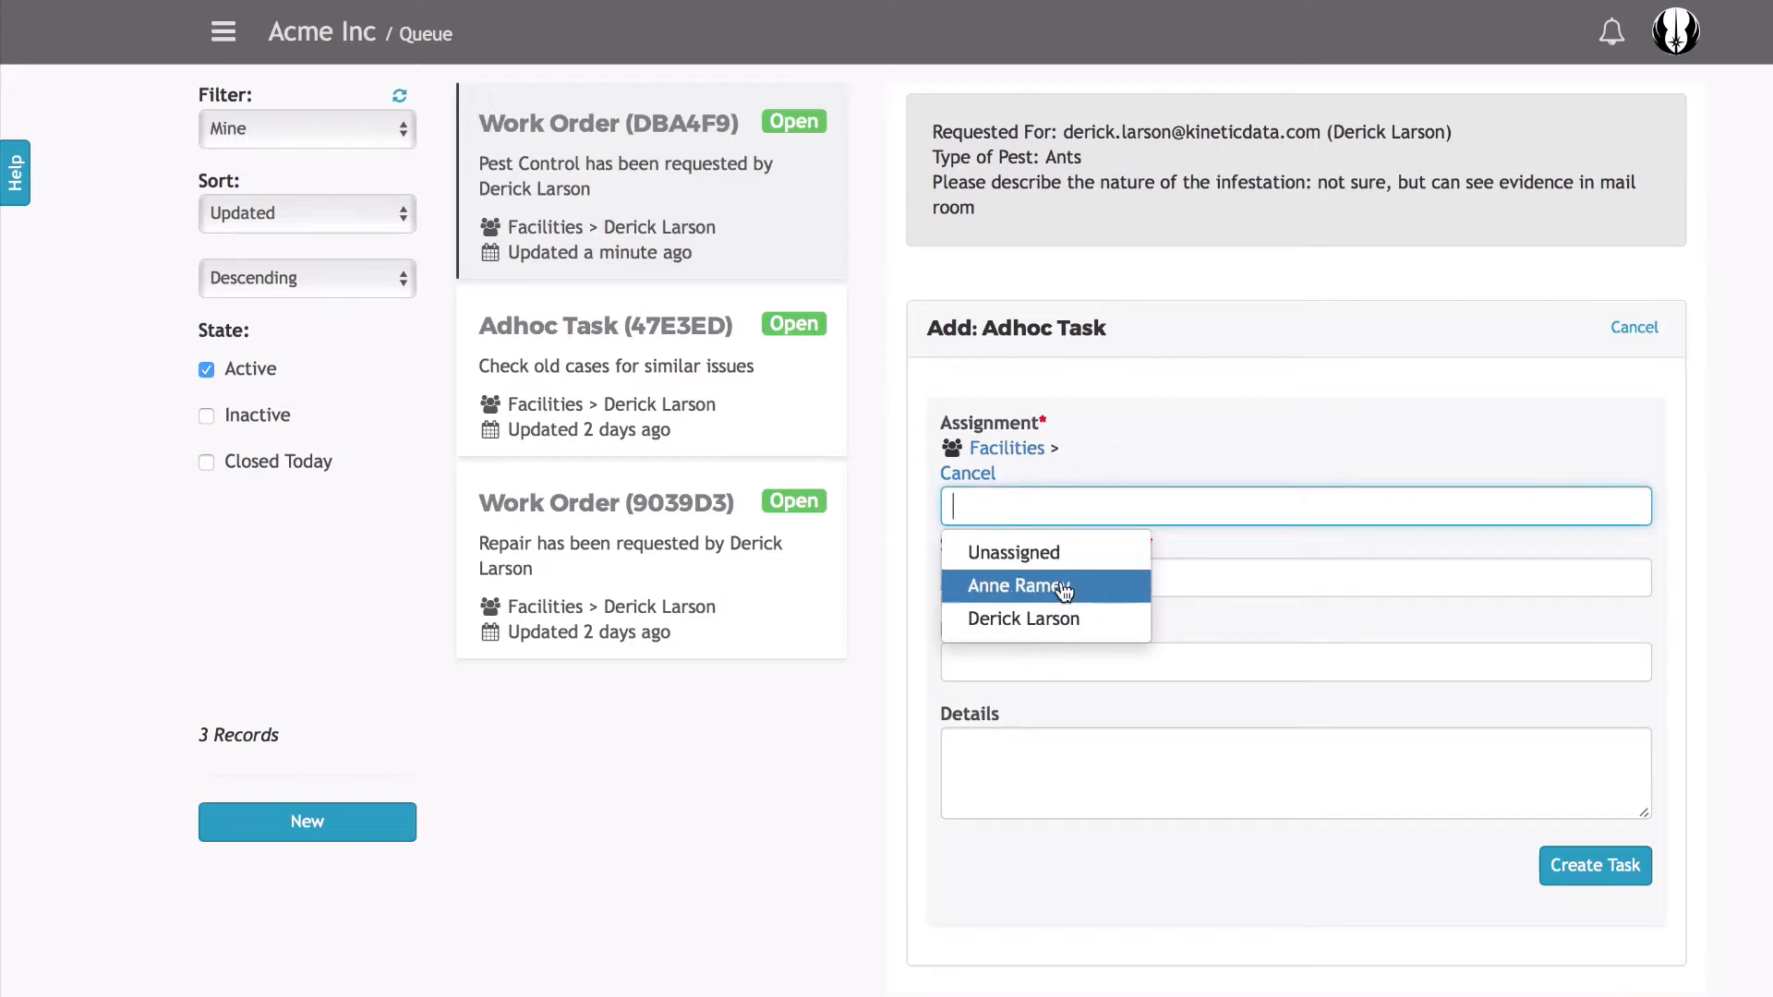
{"action": "left_click", "coordinate": [1063, 620]}
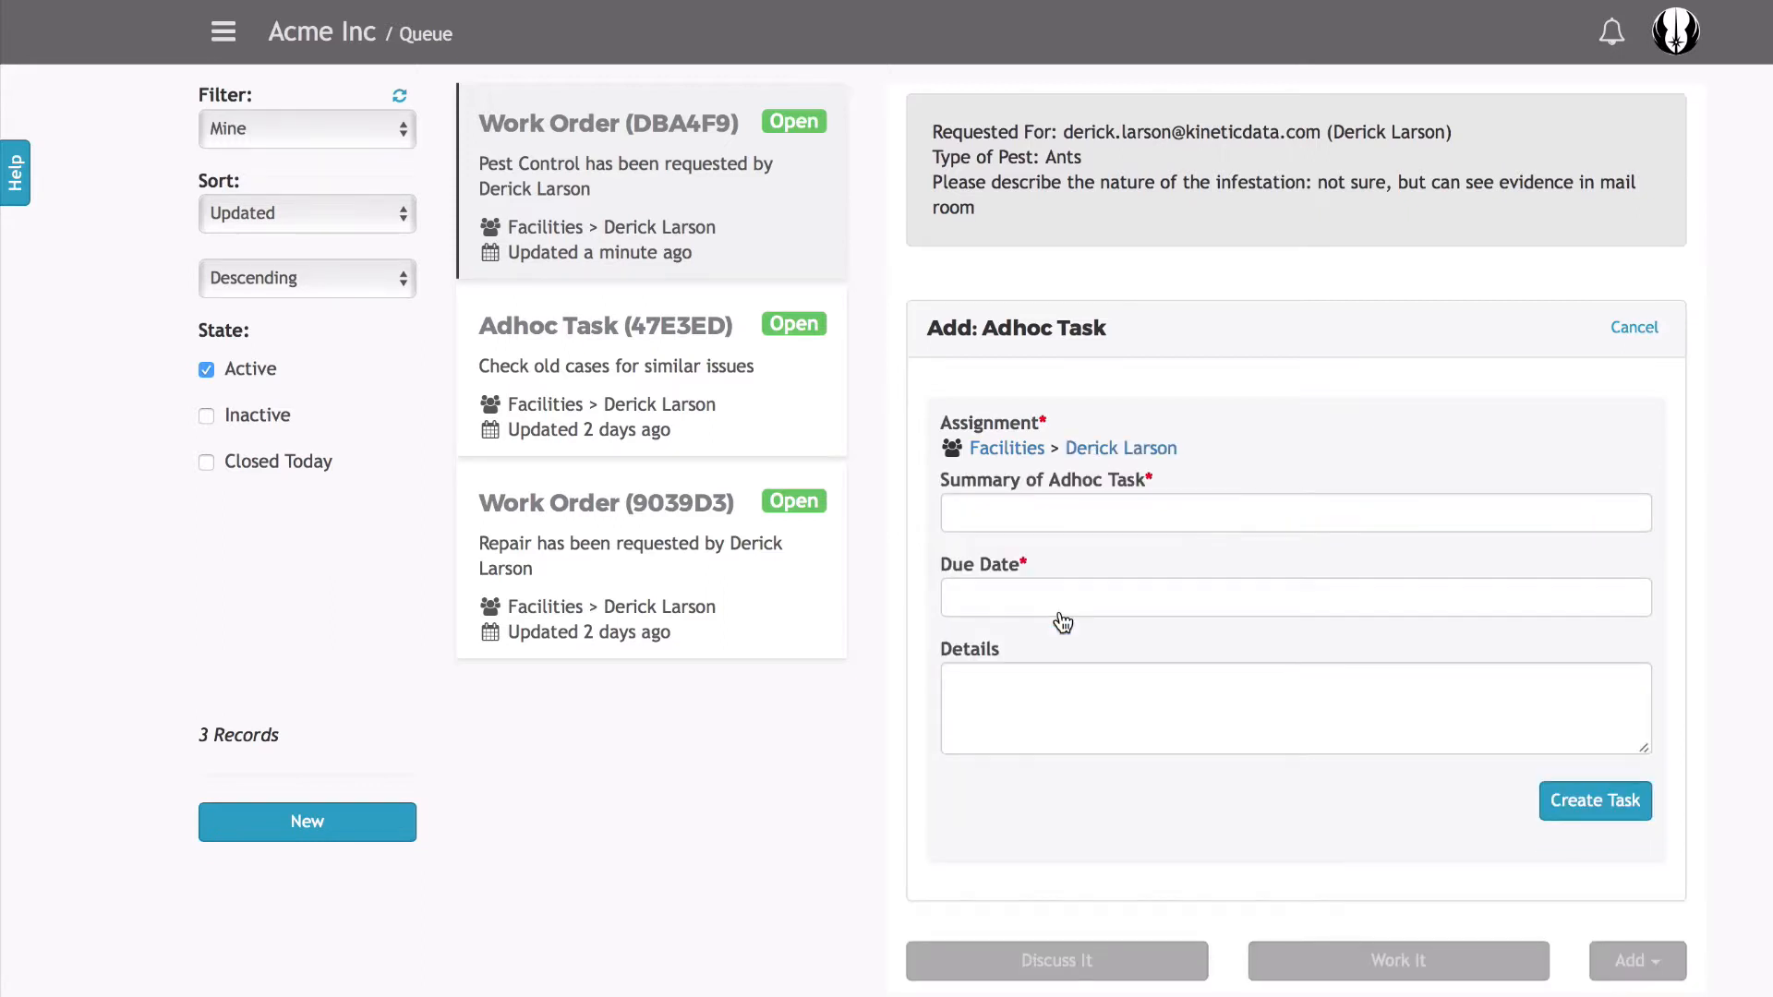
- Set the task's summary to "send someone to look at the environment" and its due date to 04/20/2017 8:00 AM
{"action": "left_click", "coordinate": [1035, 516]}
{"action": "type", "text": "se"}
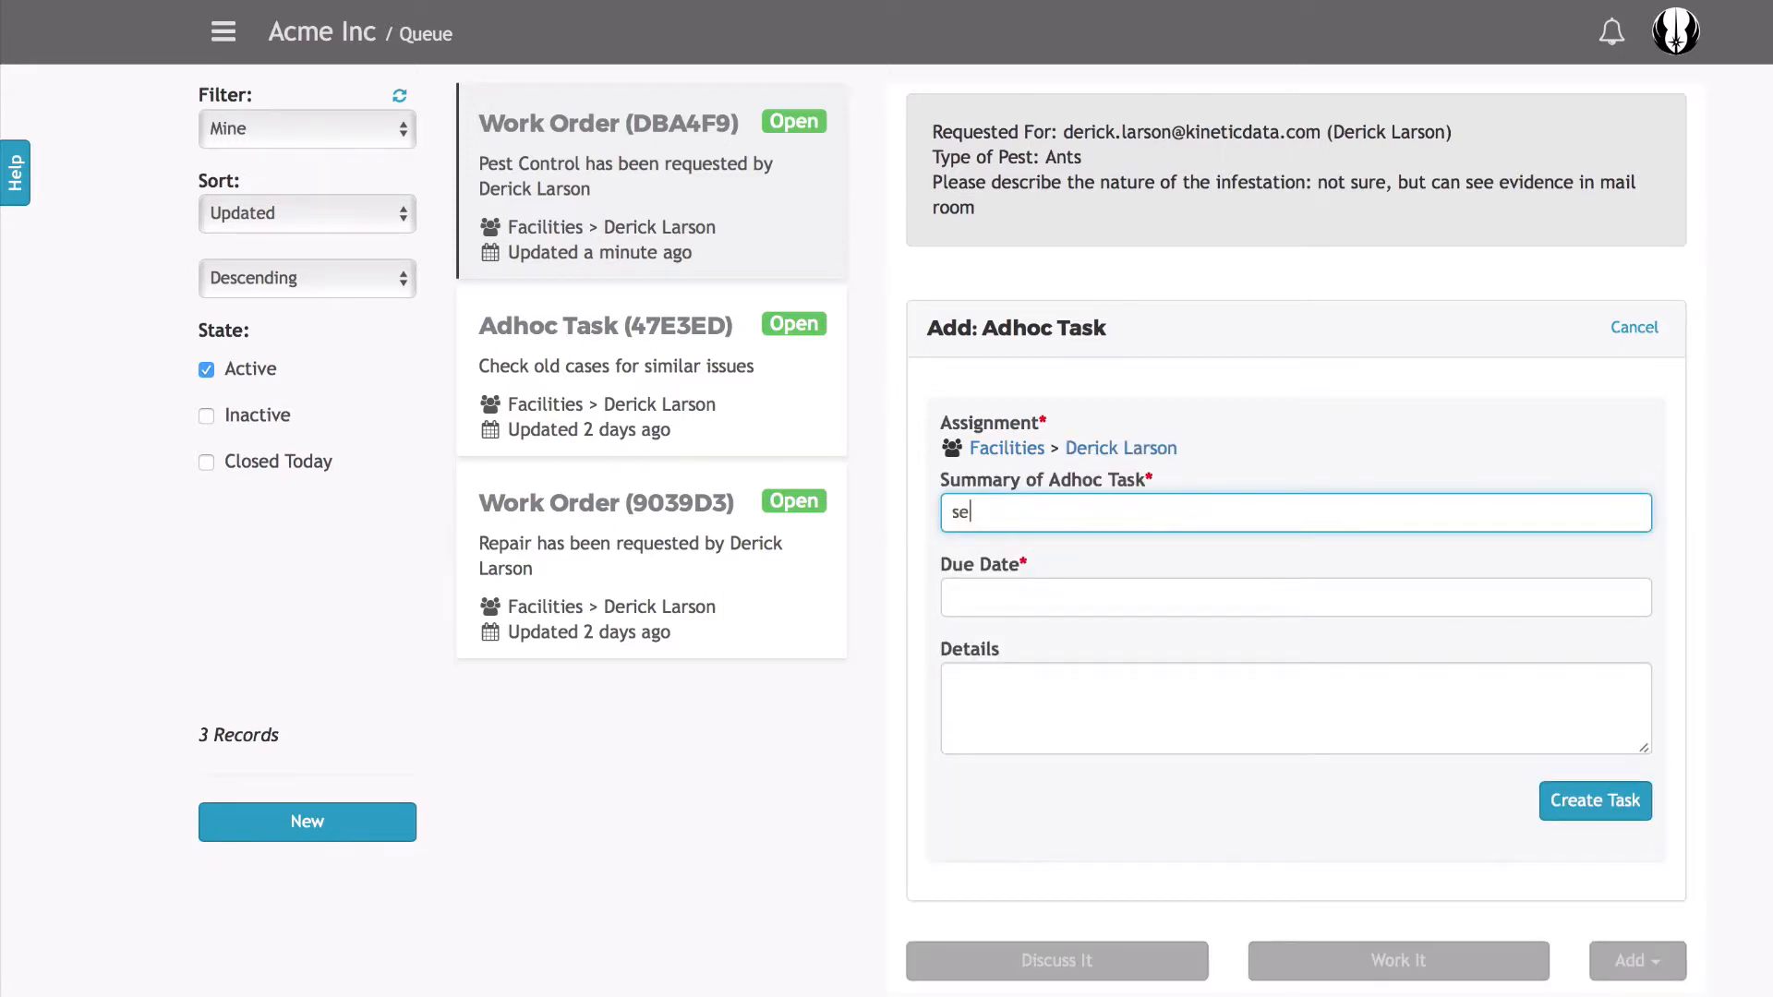
{"action": "type", "text": "nd someone to"}
{"action": "type", "text": " look at th"}
{"action": "type", "text": "e"}
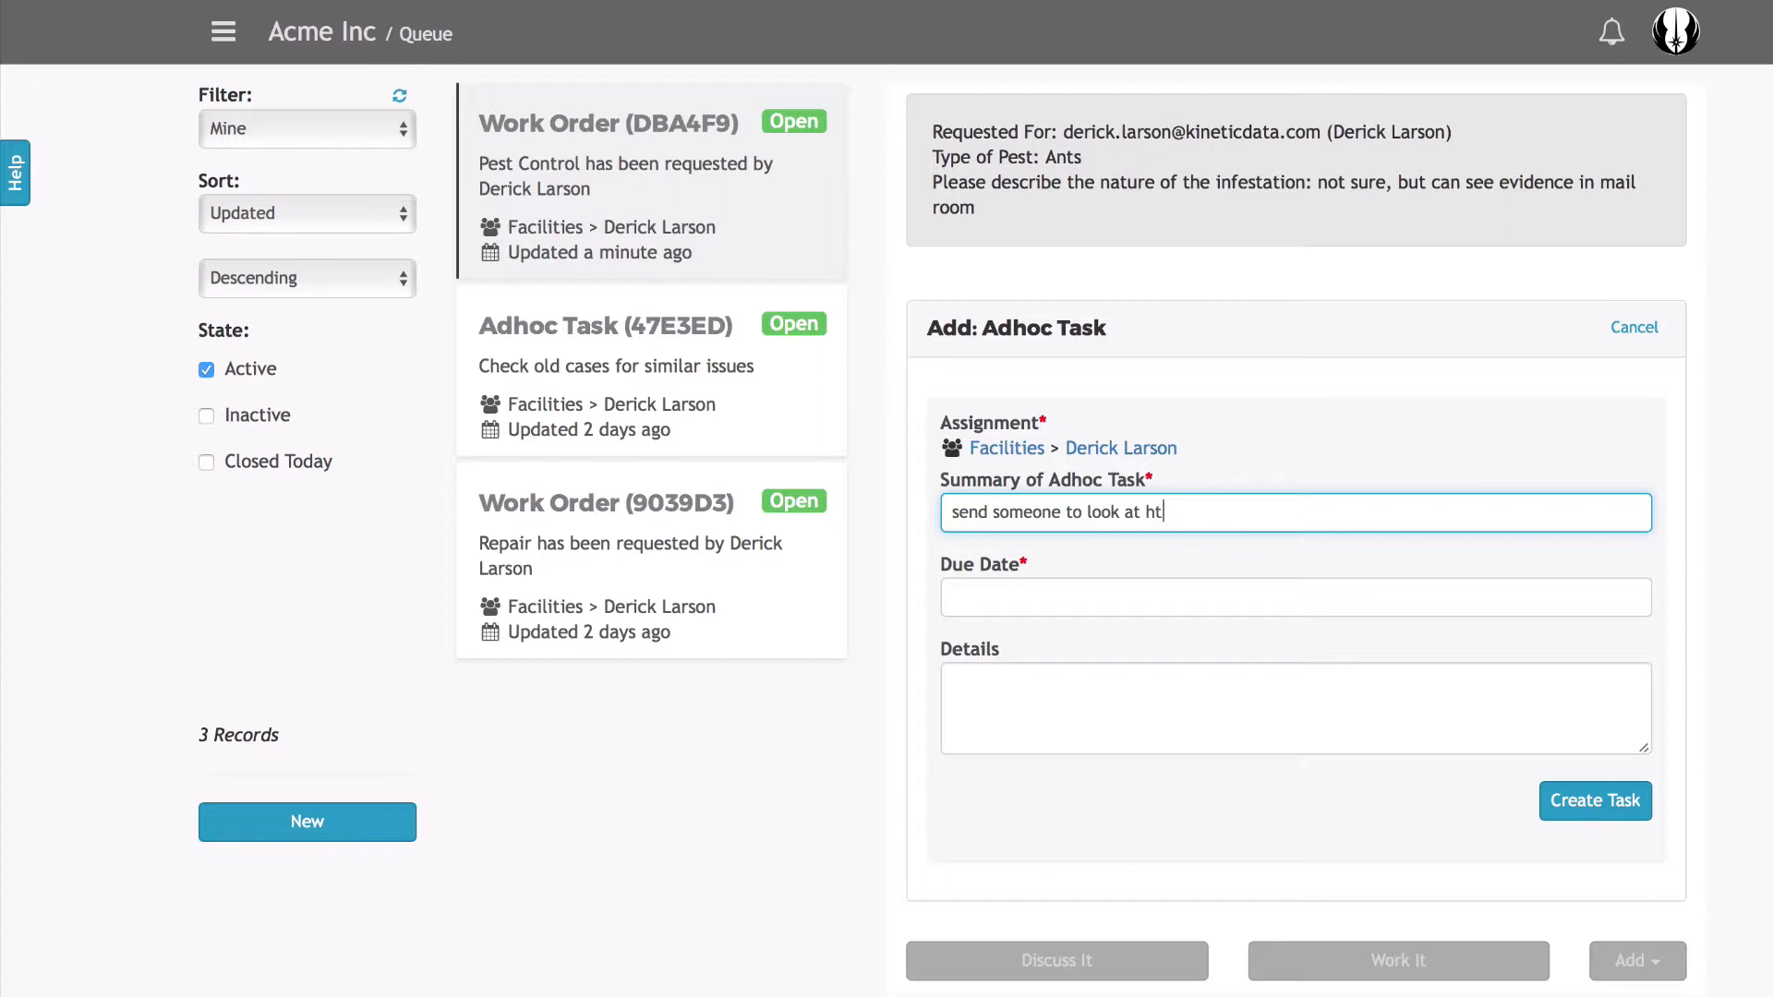
{"action": "key", "text": "BackSpace"}
{"action": "key", "text": "BackSpace"}
{"action": "type", "text": "the environment"}
{"action": "left_click", "coordinate": [1011, 587]}
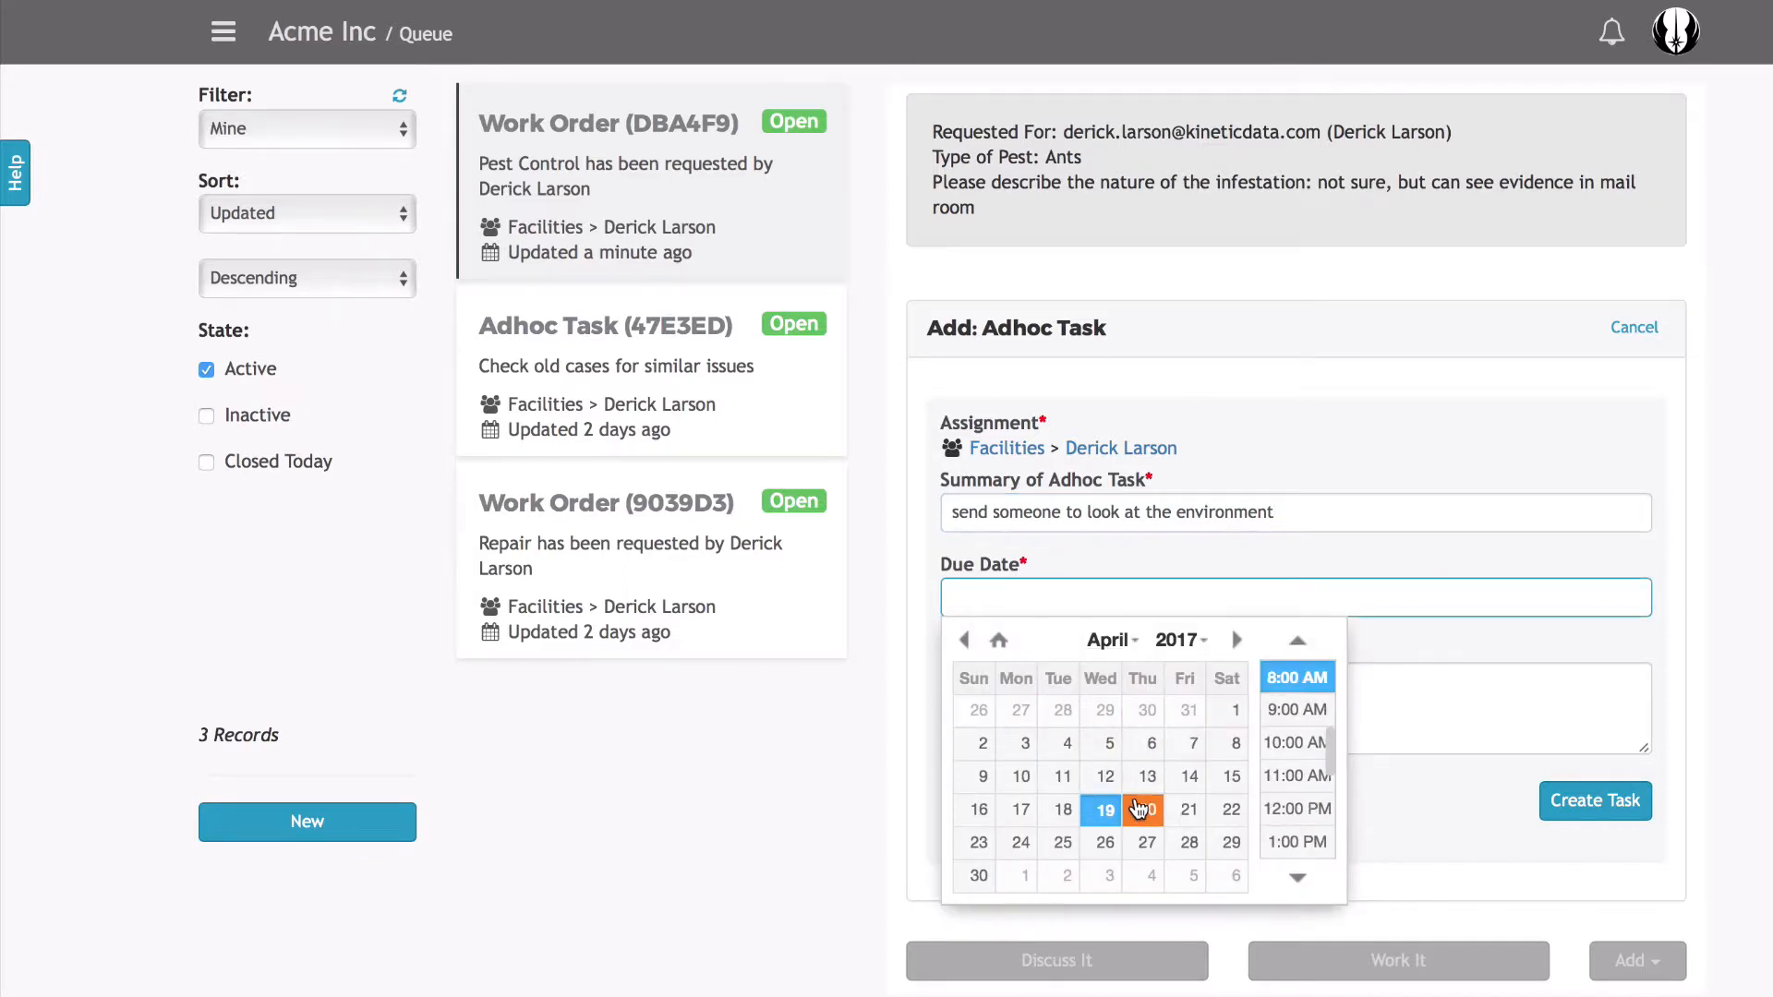
{"action": "left_click", "coordinate": [1145, 812]}
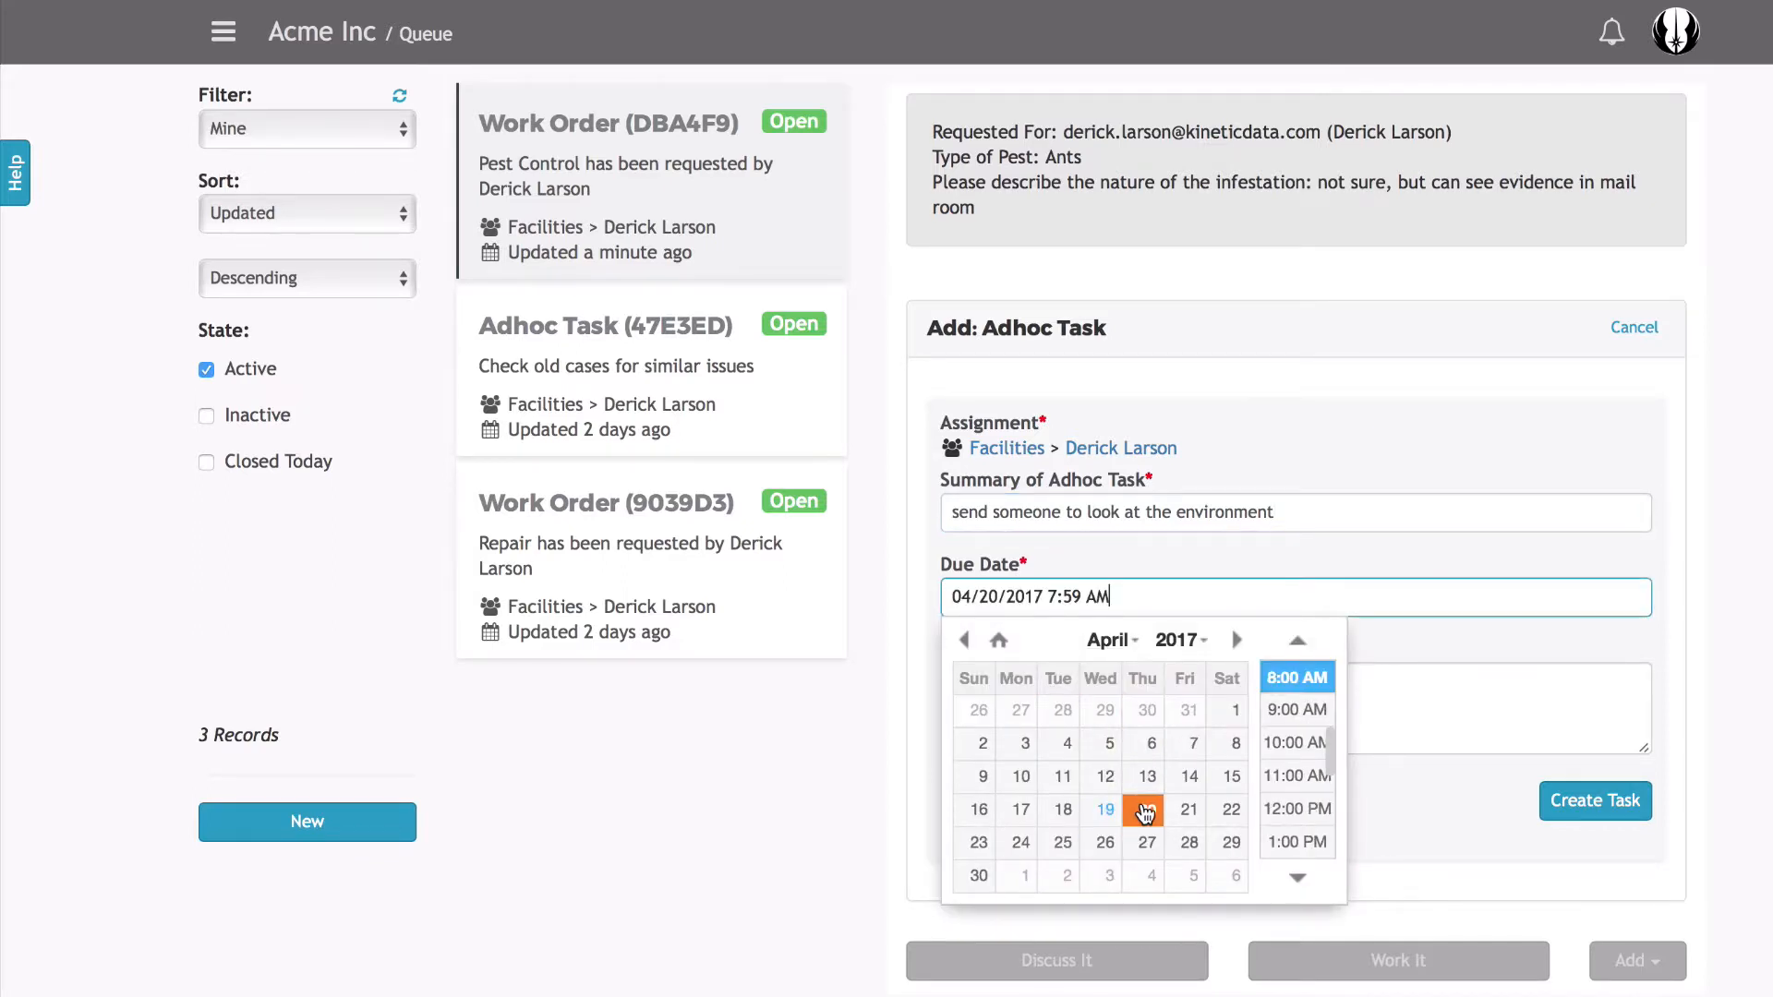
{"action": "left_click", "coordinate": [1308, 675]}
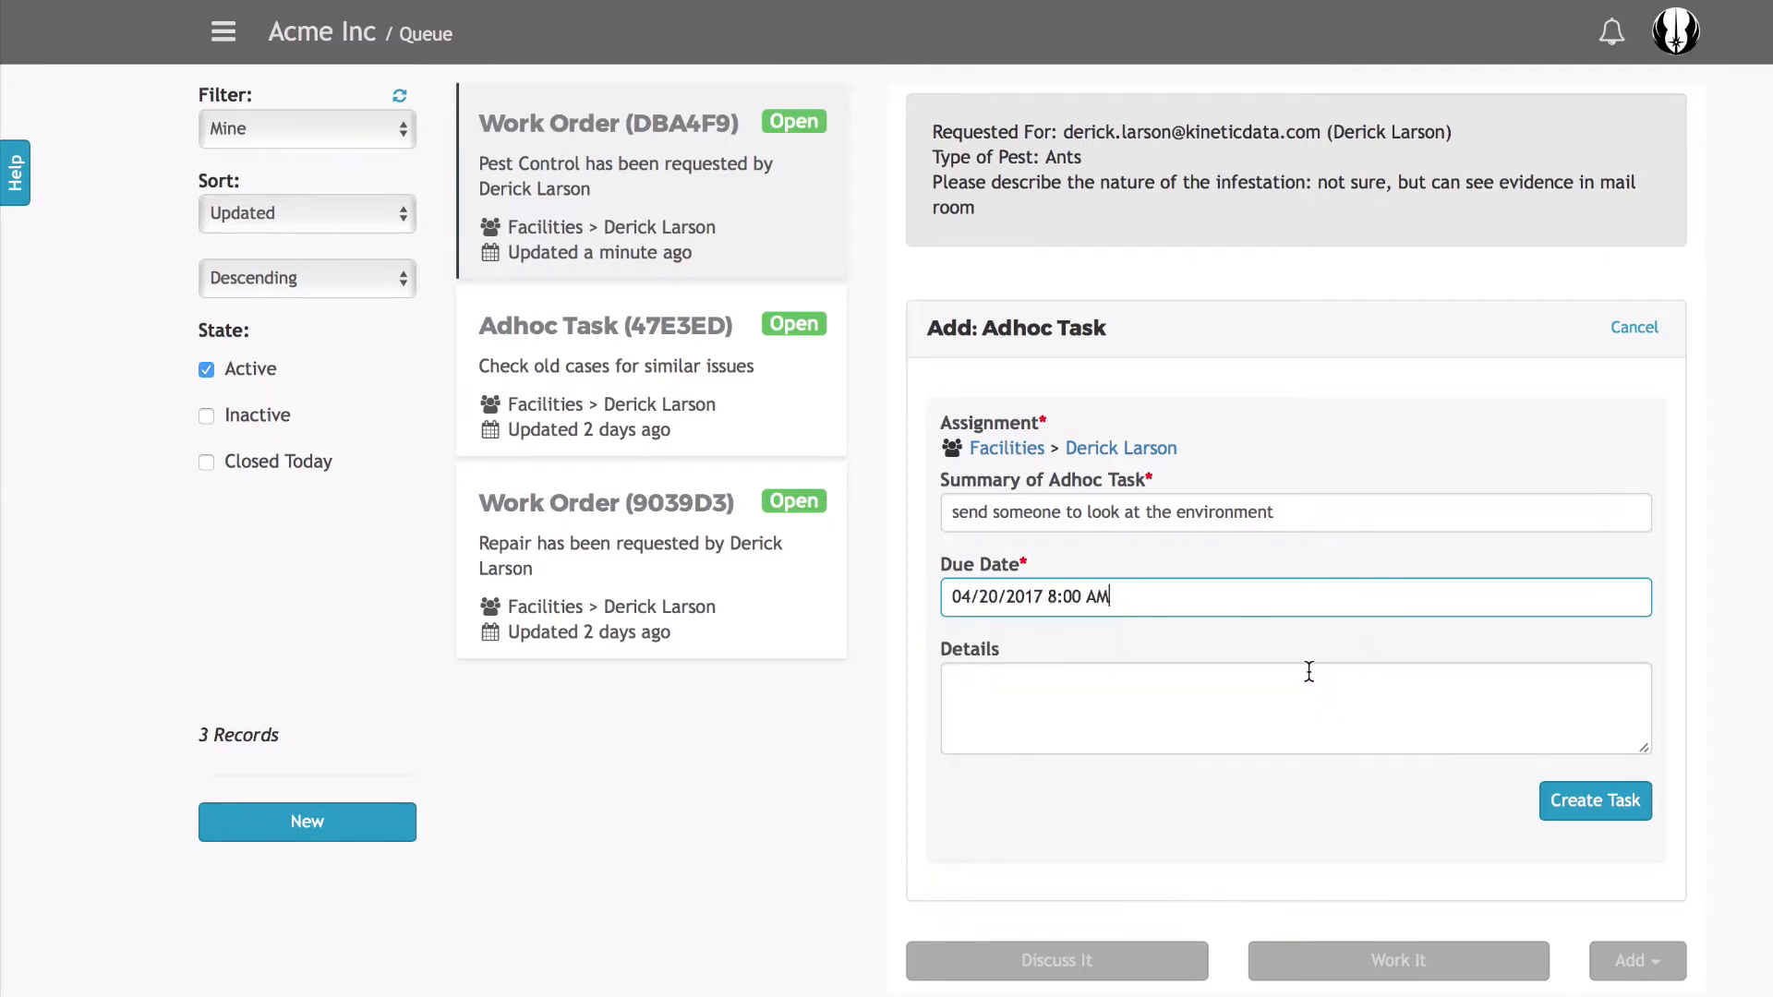
- Enter "doble check for food or other items" as the task details, create the task and review the work order's related items
{"action": "left_click", "coordinate": [1133, 686]}
{"action": "type", "text": "doble c"}
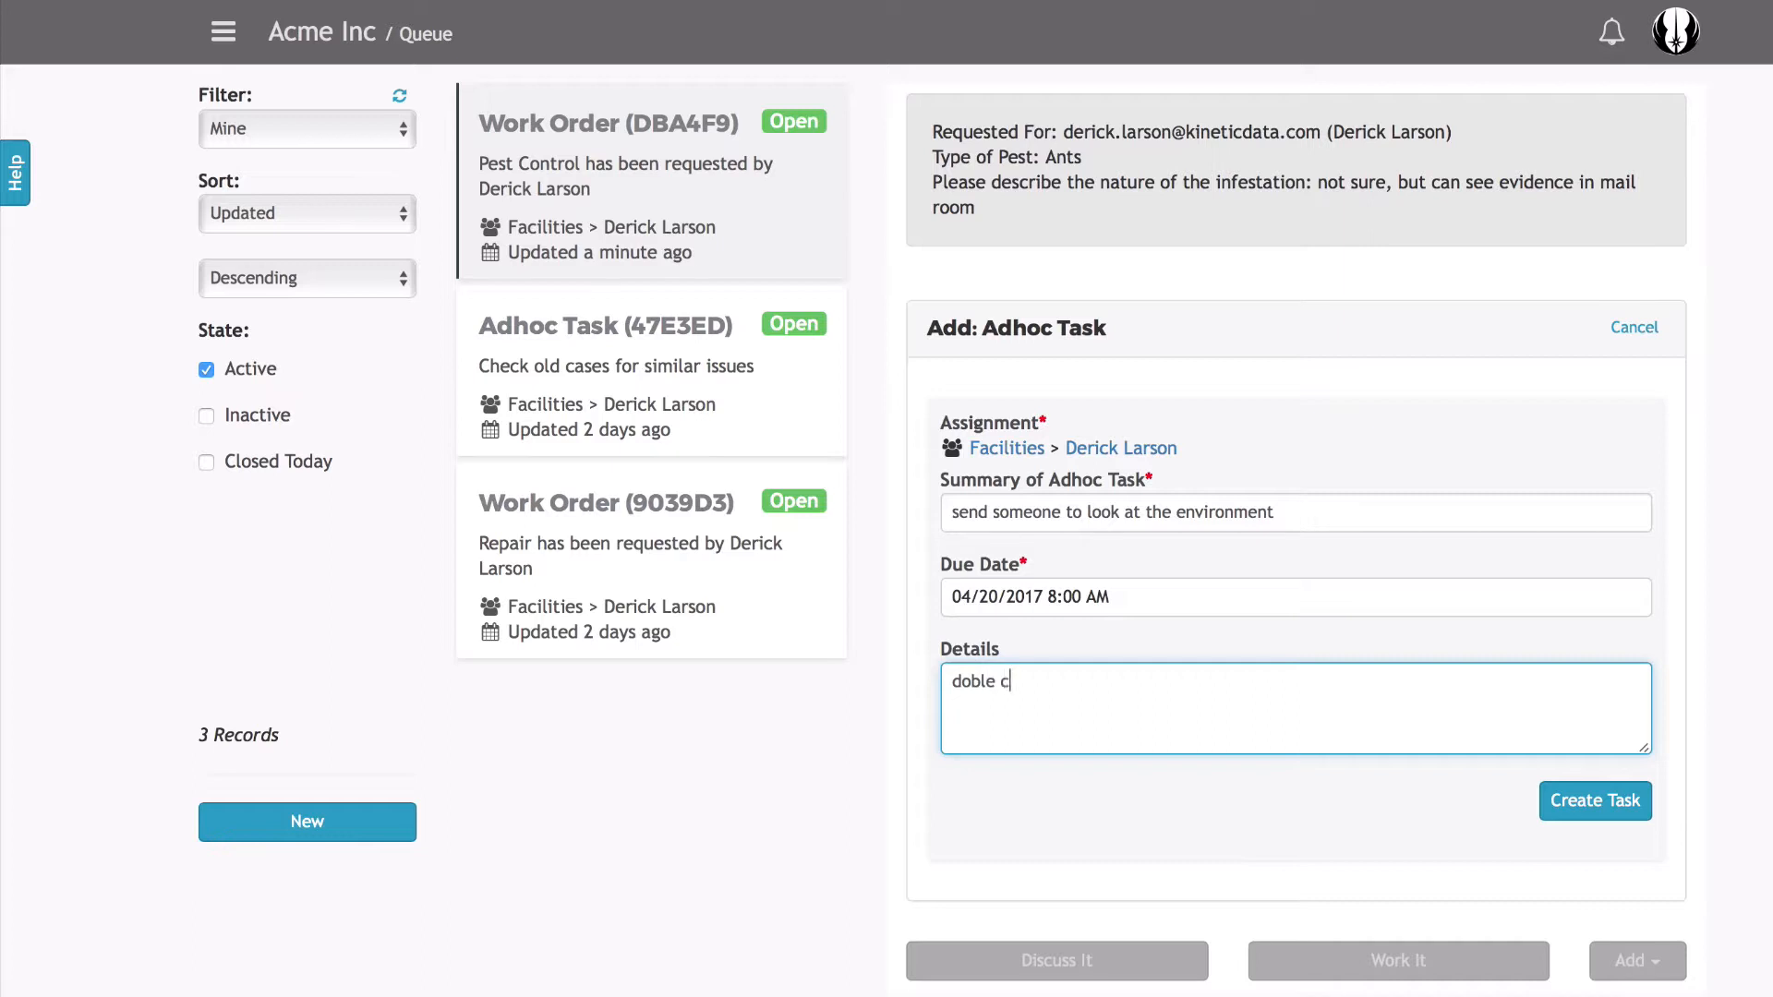
{"action": "type", "text": "heck for food or o"}
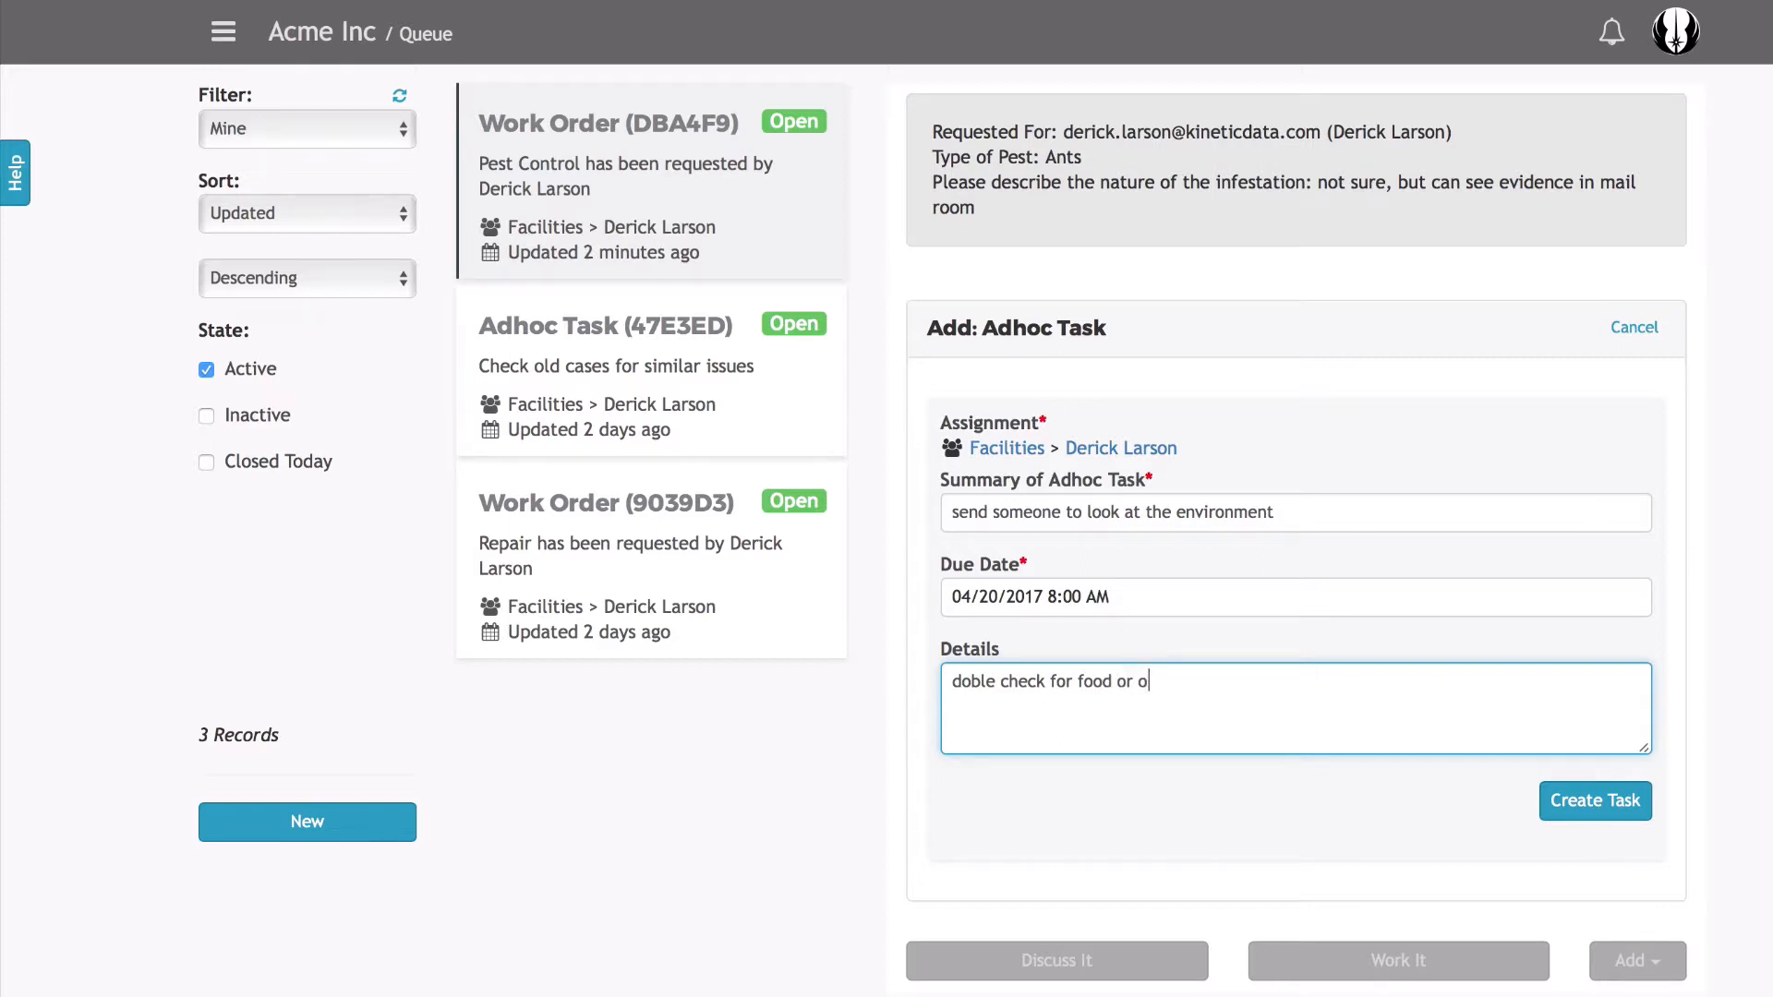
{"action": "type", "text": "ther items"}
{"action": "left_click", "coordinate": [1607, 811]}
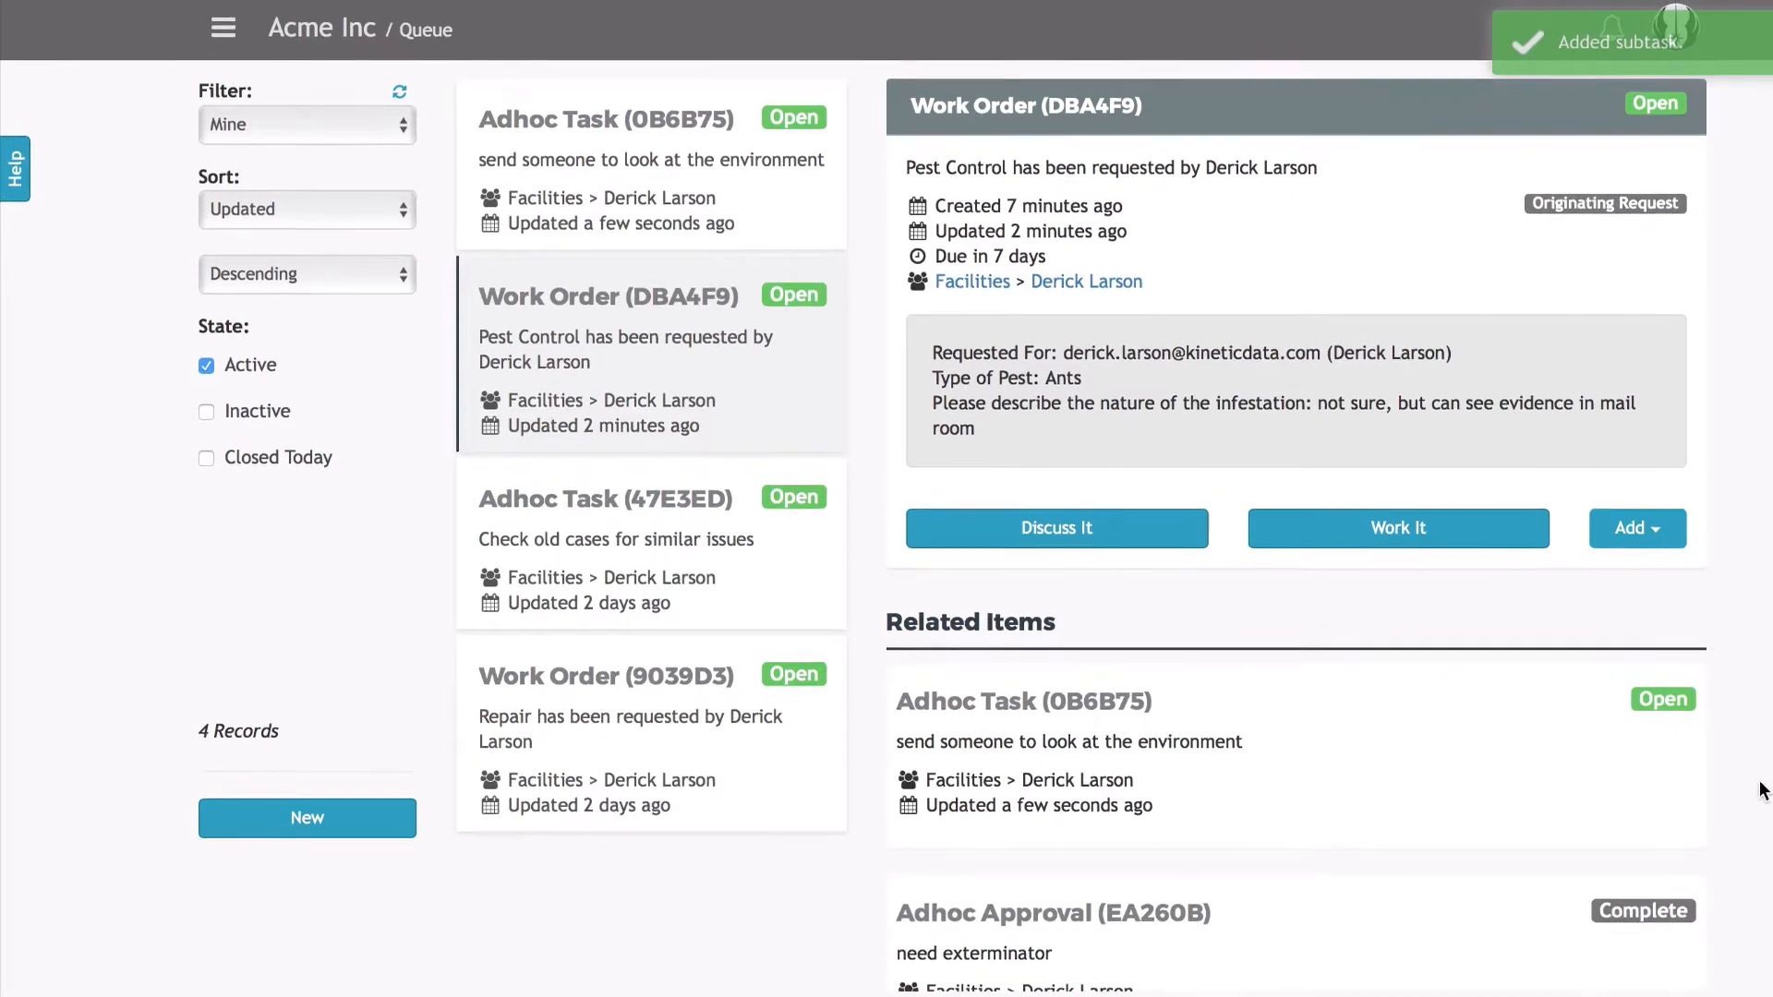
{"action": "scroll", "coordinate": [1451, 845], "scroll_direction": "down", "scroll_amount": 3}
{"action": "scroll", "coordinate": [1450, 845], "scroll_direction": "down", "scroll_amount": 4}
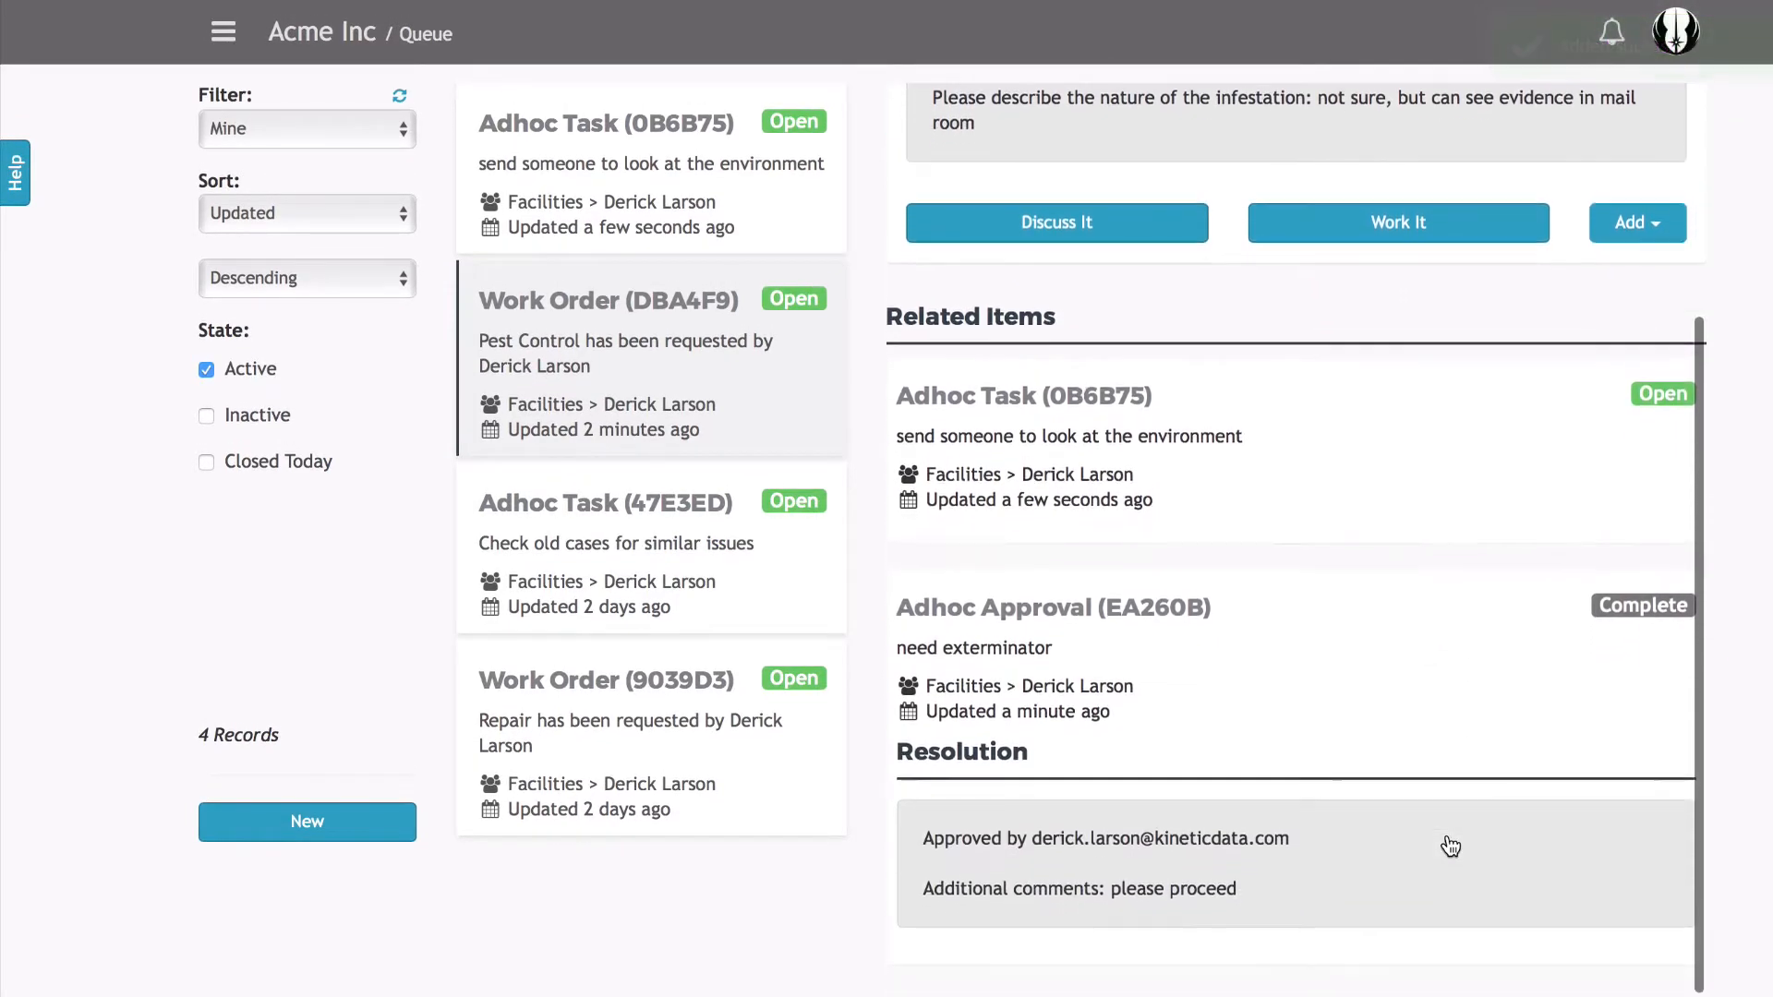
- Work the "send someone to look at the environment" Adhoc Task and enter "visited mail room - looks fine" in its notes
{"action": "scroll", "coordinate": [1450, 846], "scroll_direction": "up", "scroll_amount": 5}
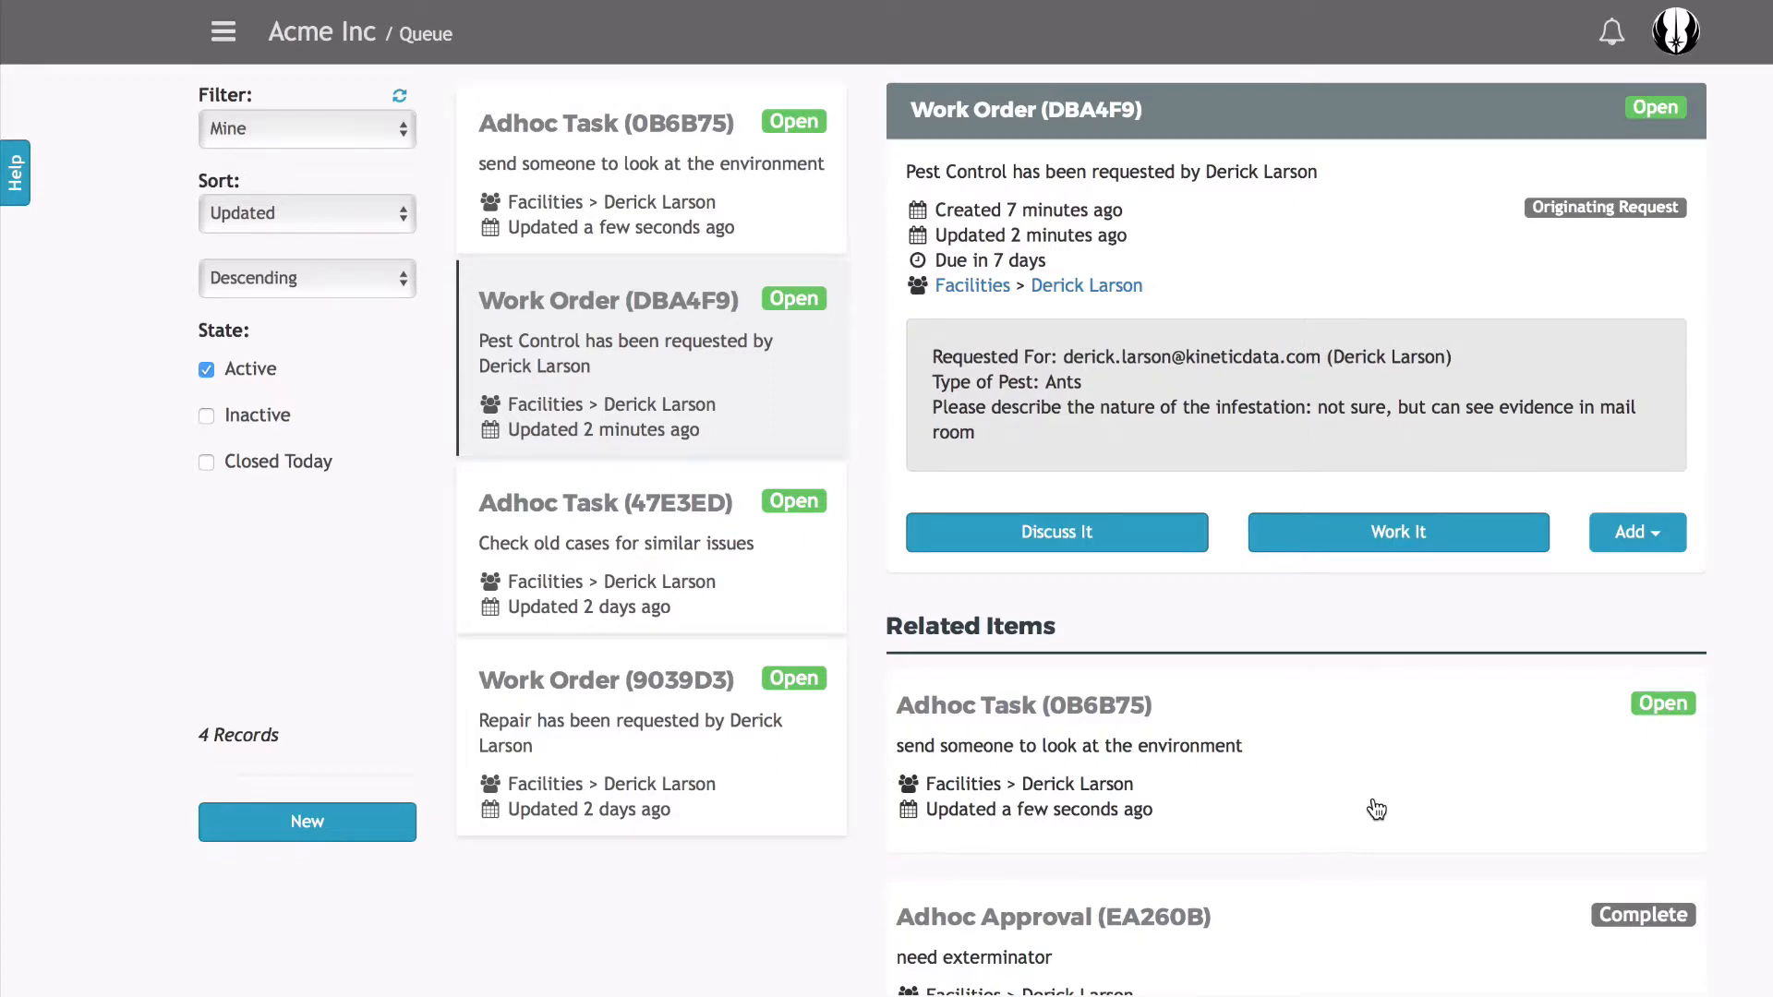
{"action": "left_click", "coordinate": [601, 175]}
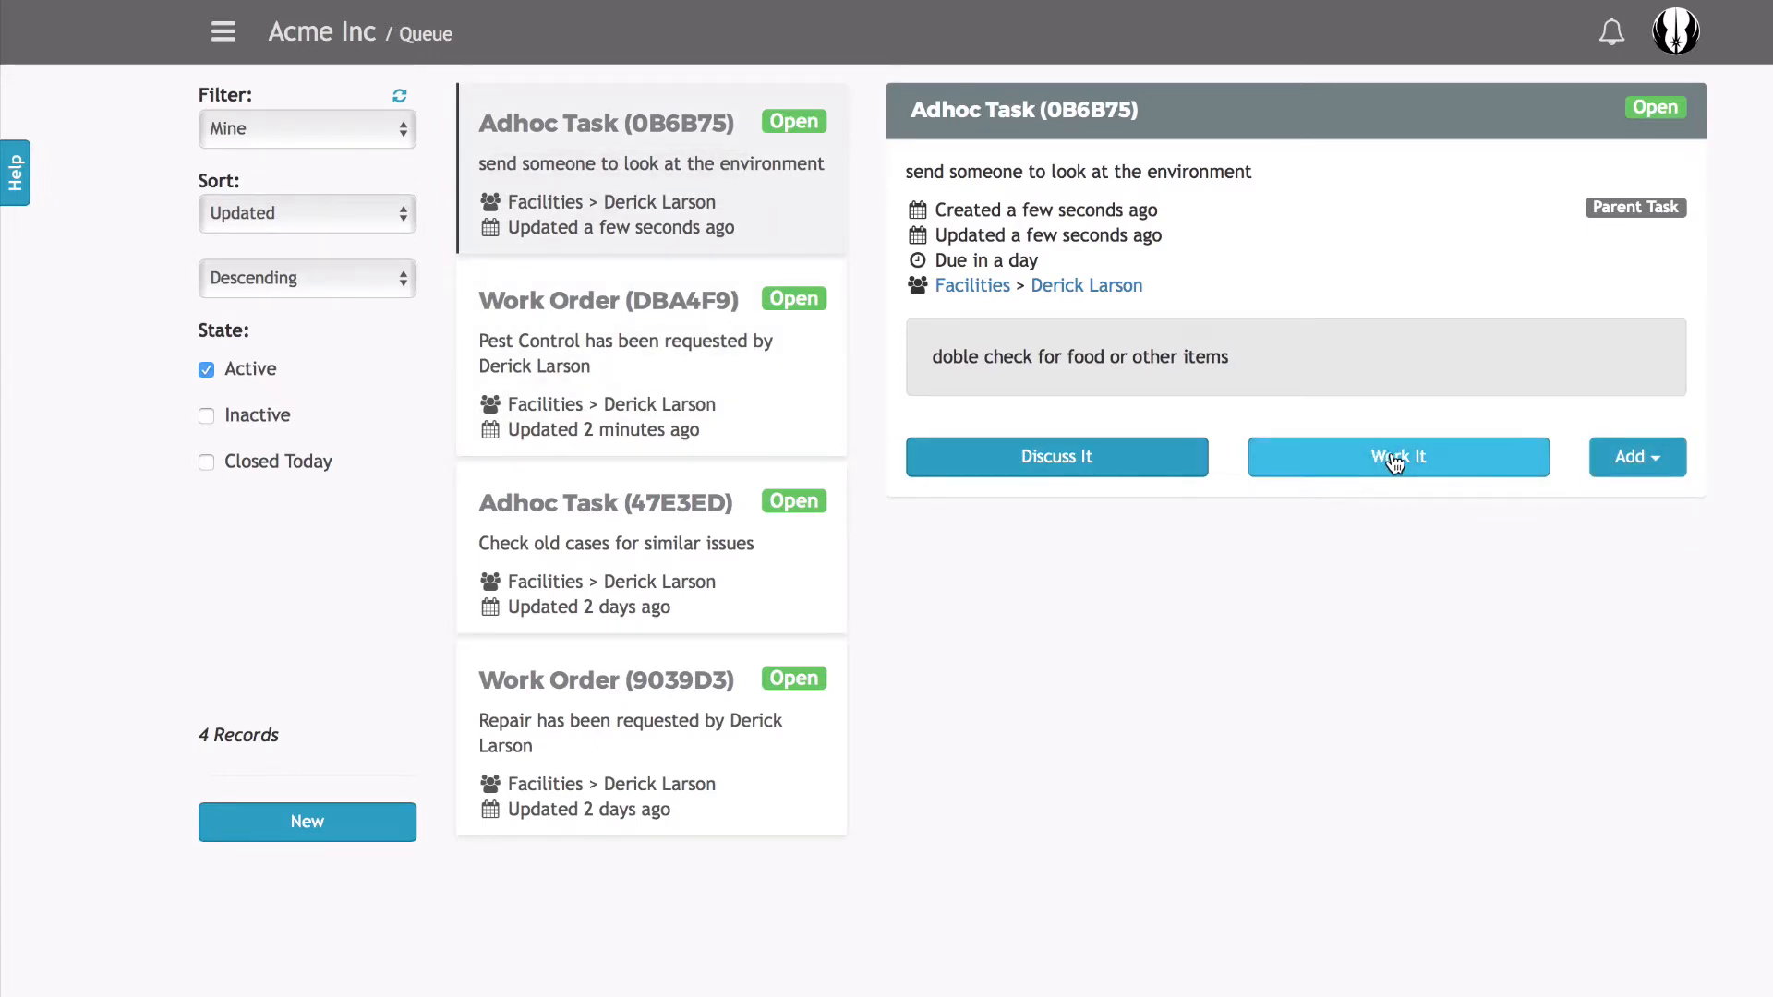
{"action": "left_click", "coordinate": [1665, 459]}
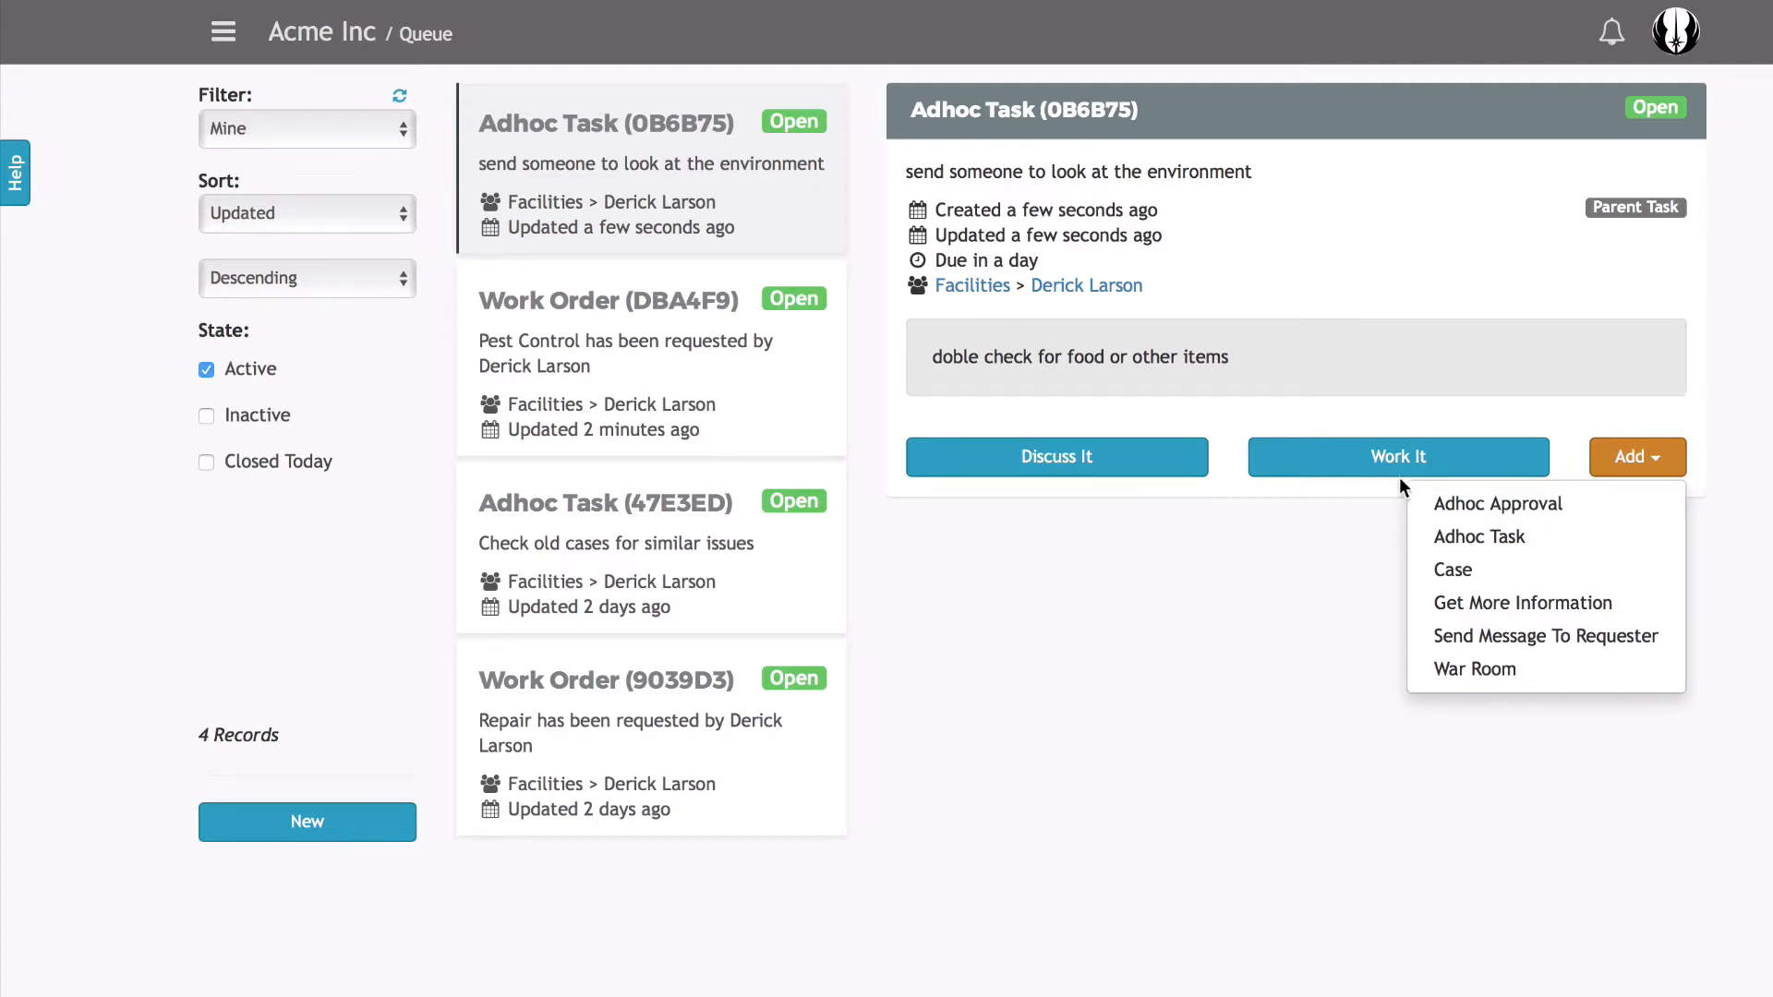
{"action": "left_click", "coordinate": [1332, 462]}
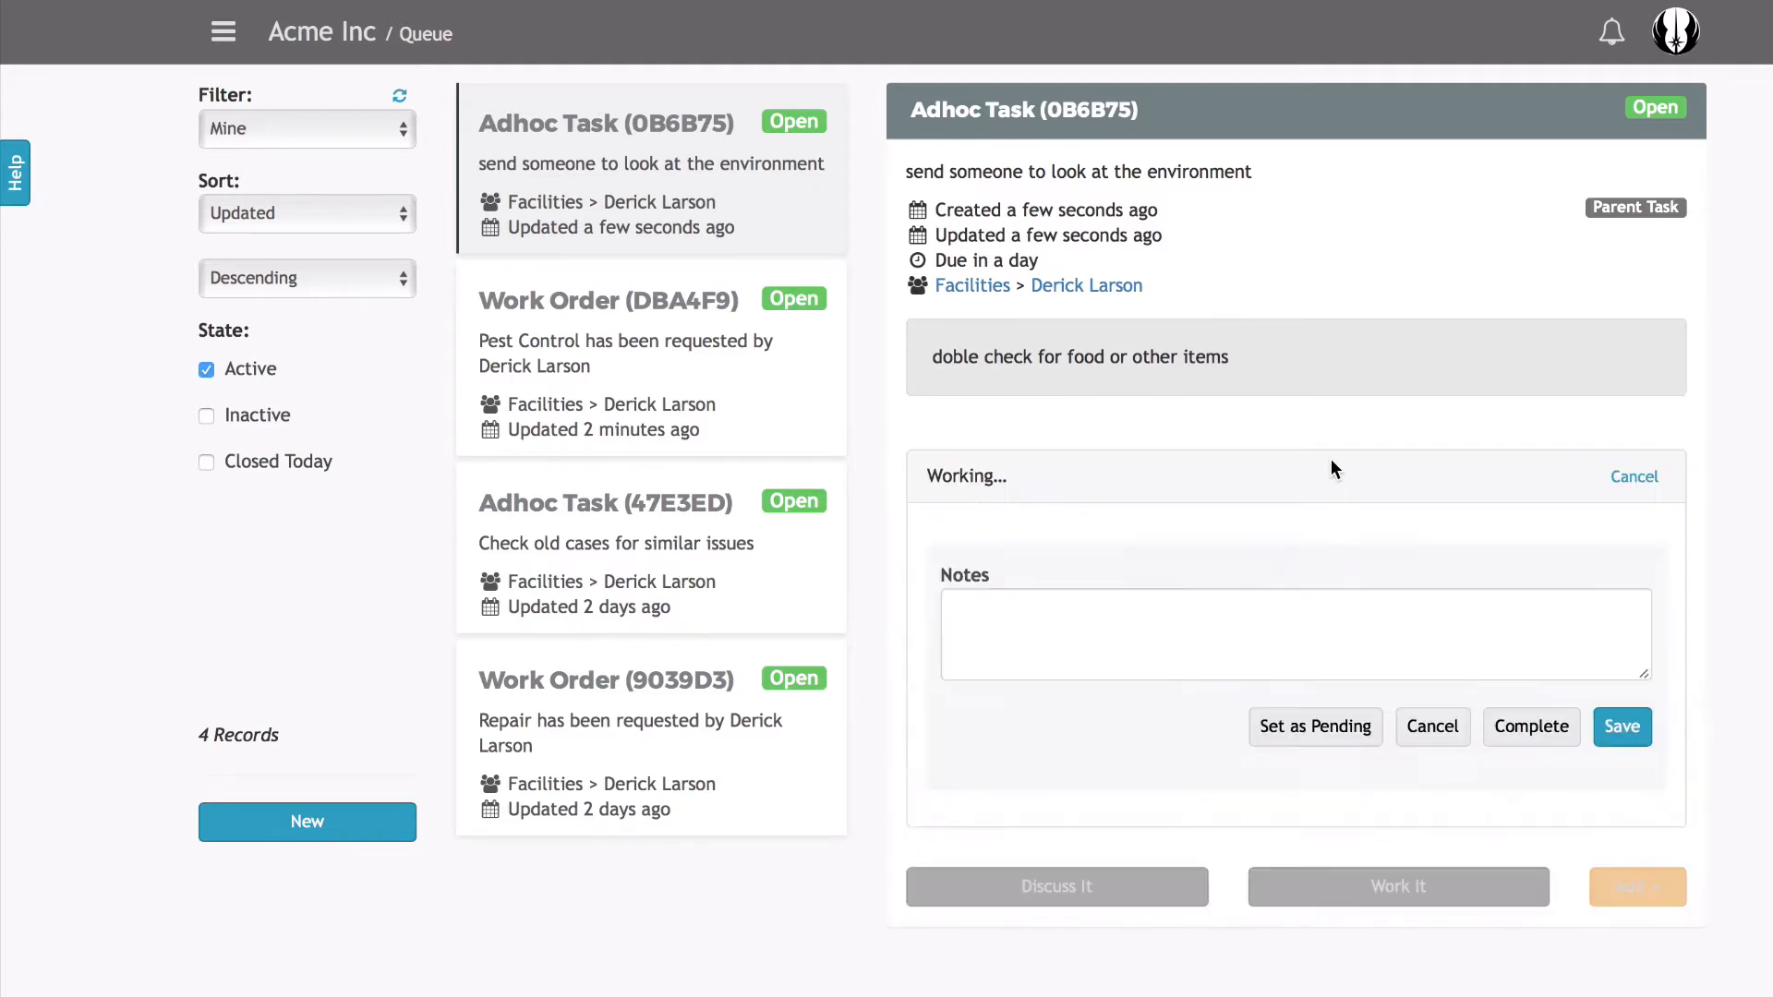
{"action": "left_click", "coordinate": [1110, 614]}
{"action": "type", "text": "v"}
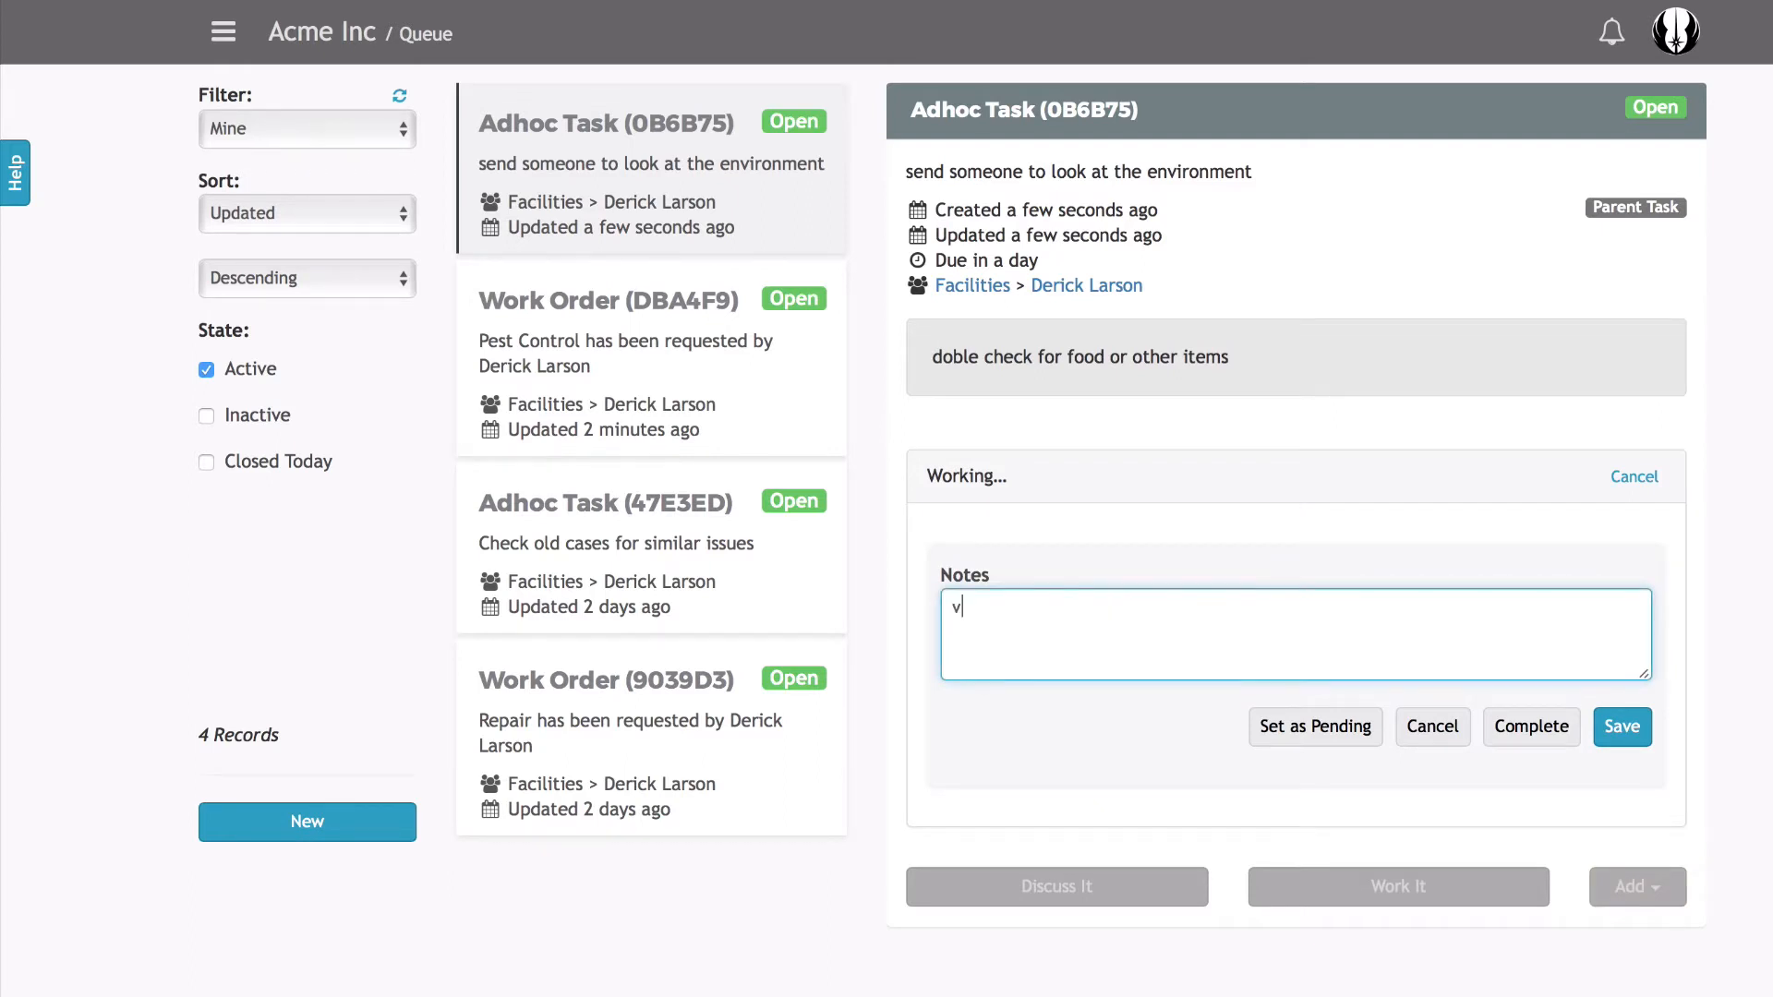
{"action": "type", "text": "isited mail room"}
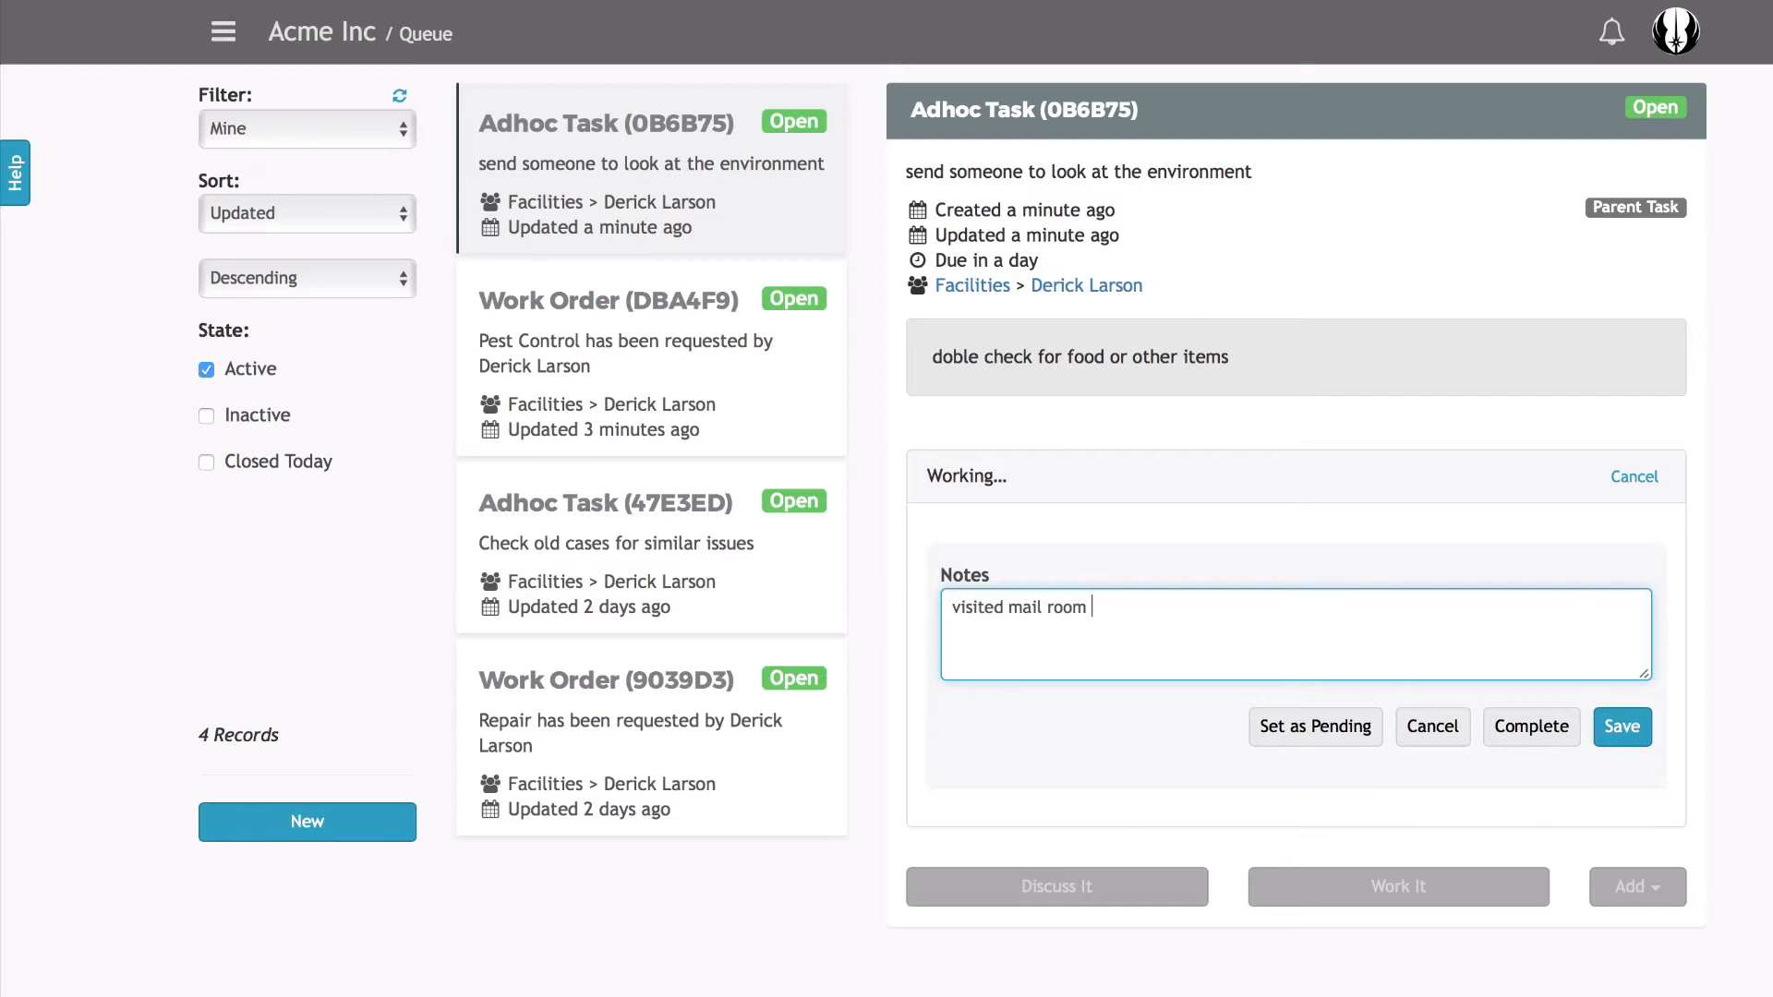
{"action": "type", "text": " - looks fine"}
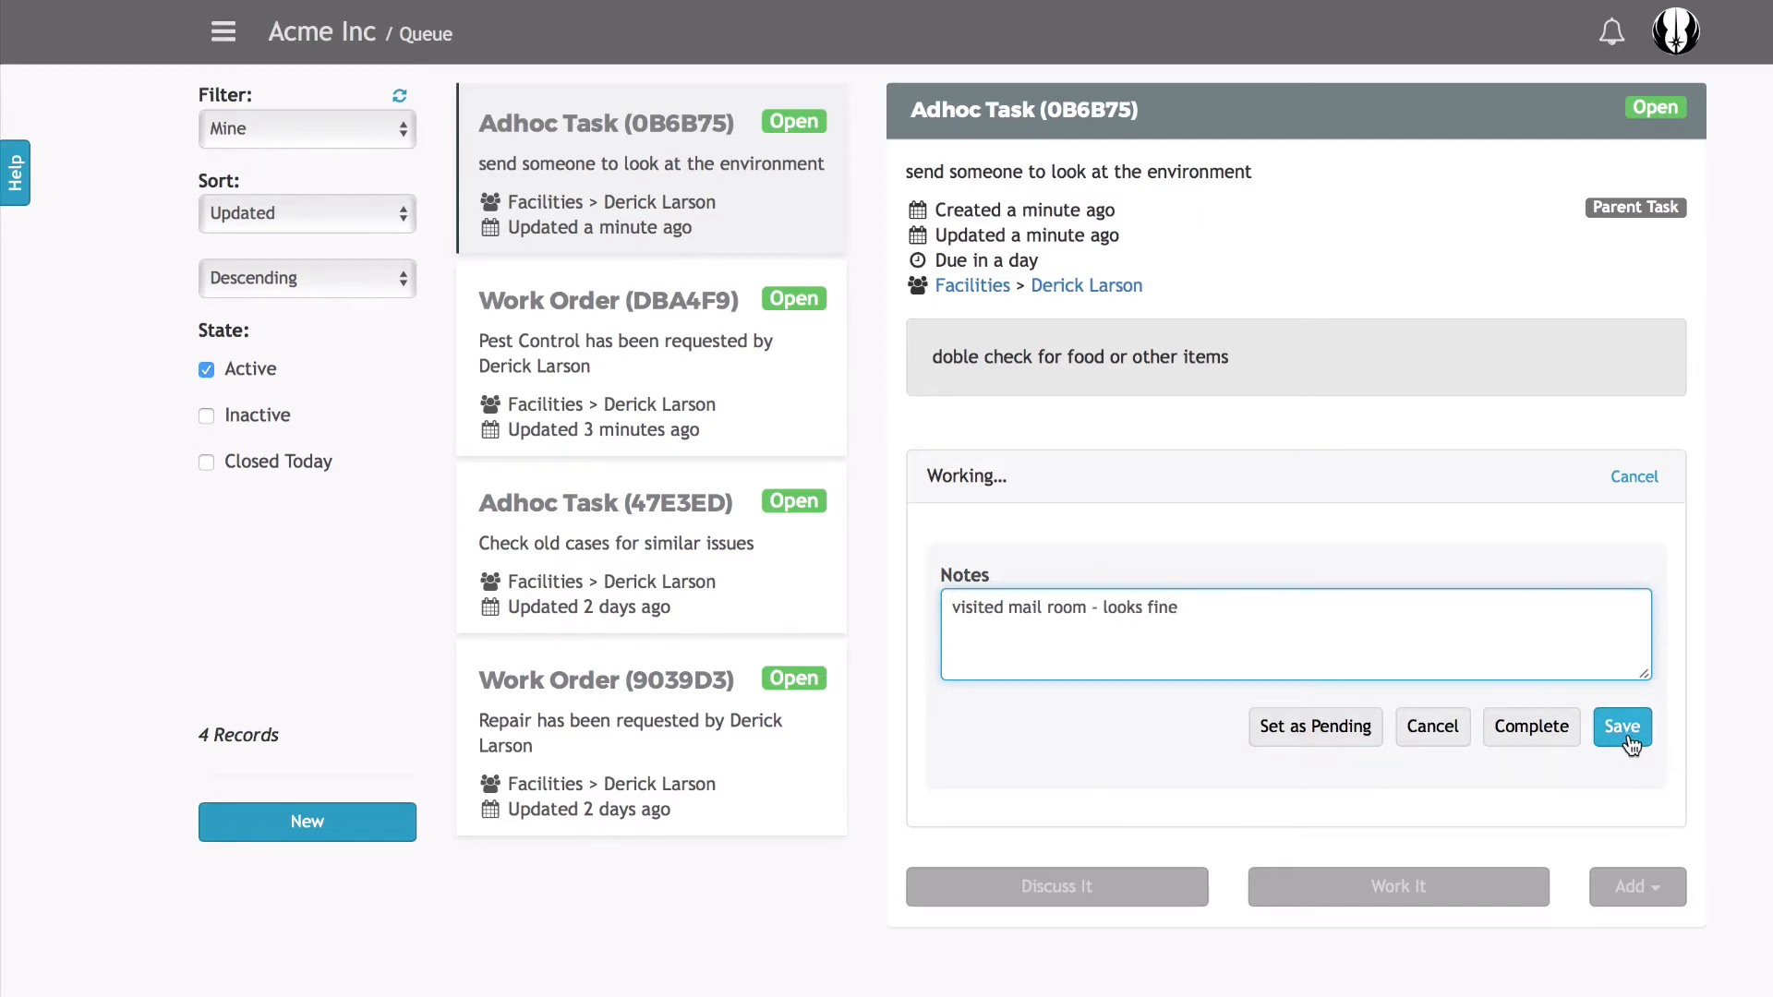
- Complete the Adhoc Task with the resolution "looked good to me" and submit it
{"action": "left_click", "coordinate": [1532, 745]}
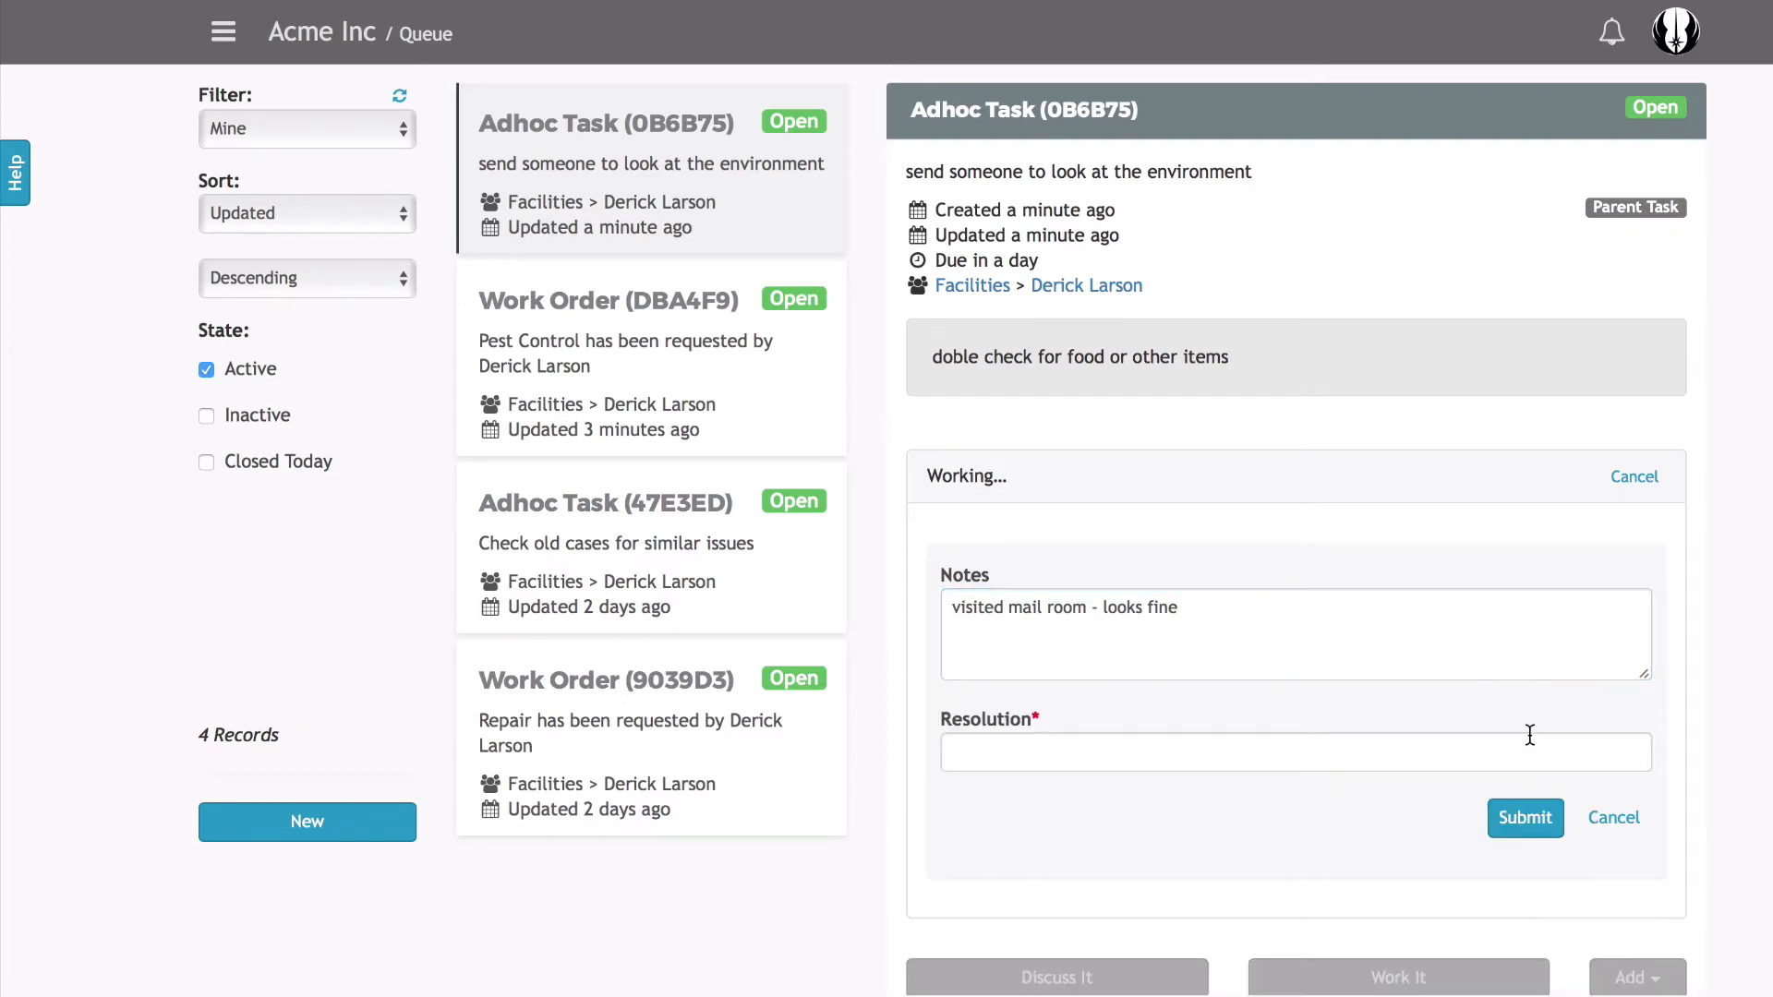
{"action": "left_click", "coordinate": [1342, 744]}
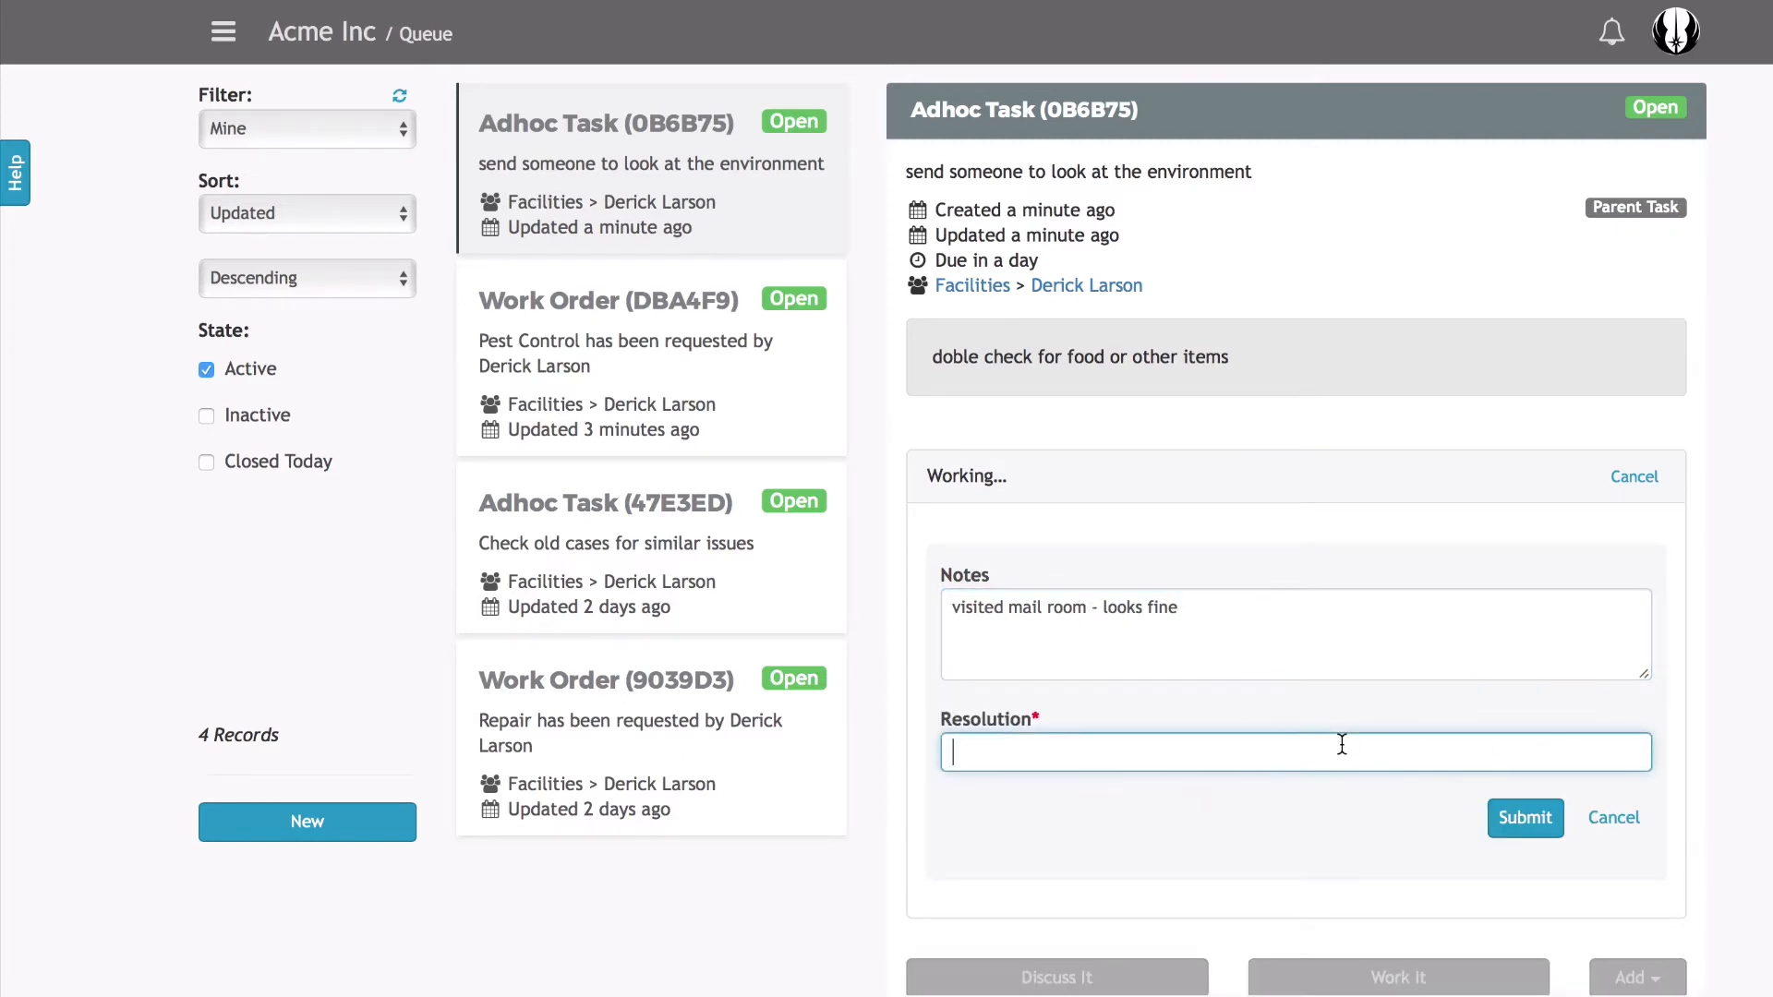
{"action": "type", "text": "looked good to me"}
{"action": "left_click", "coordinate": [1524, 818]}
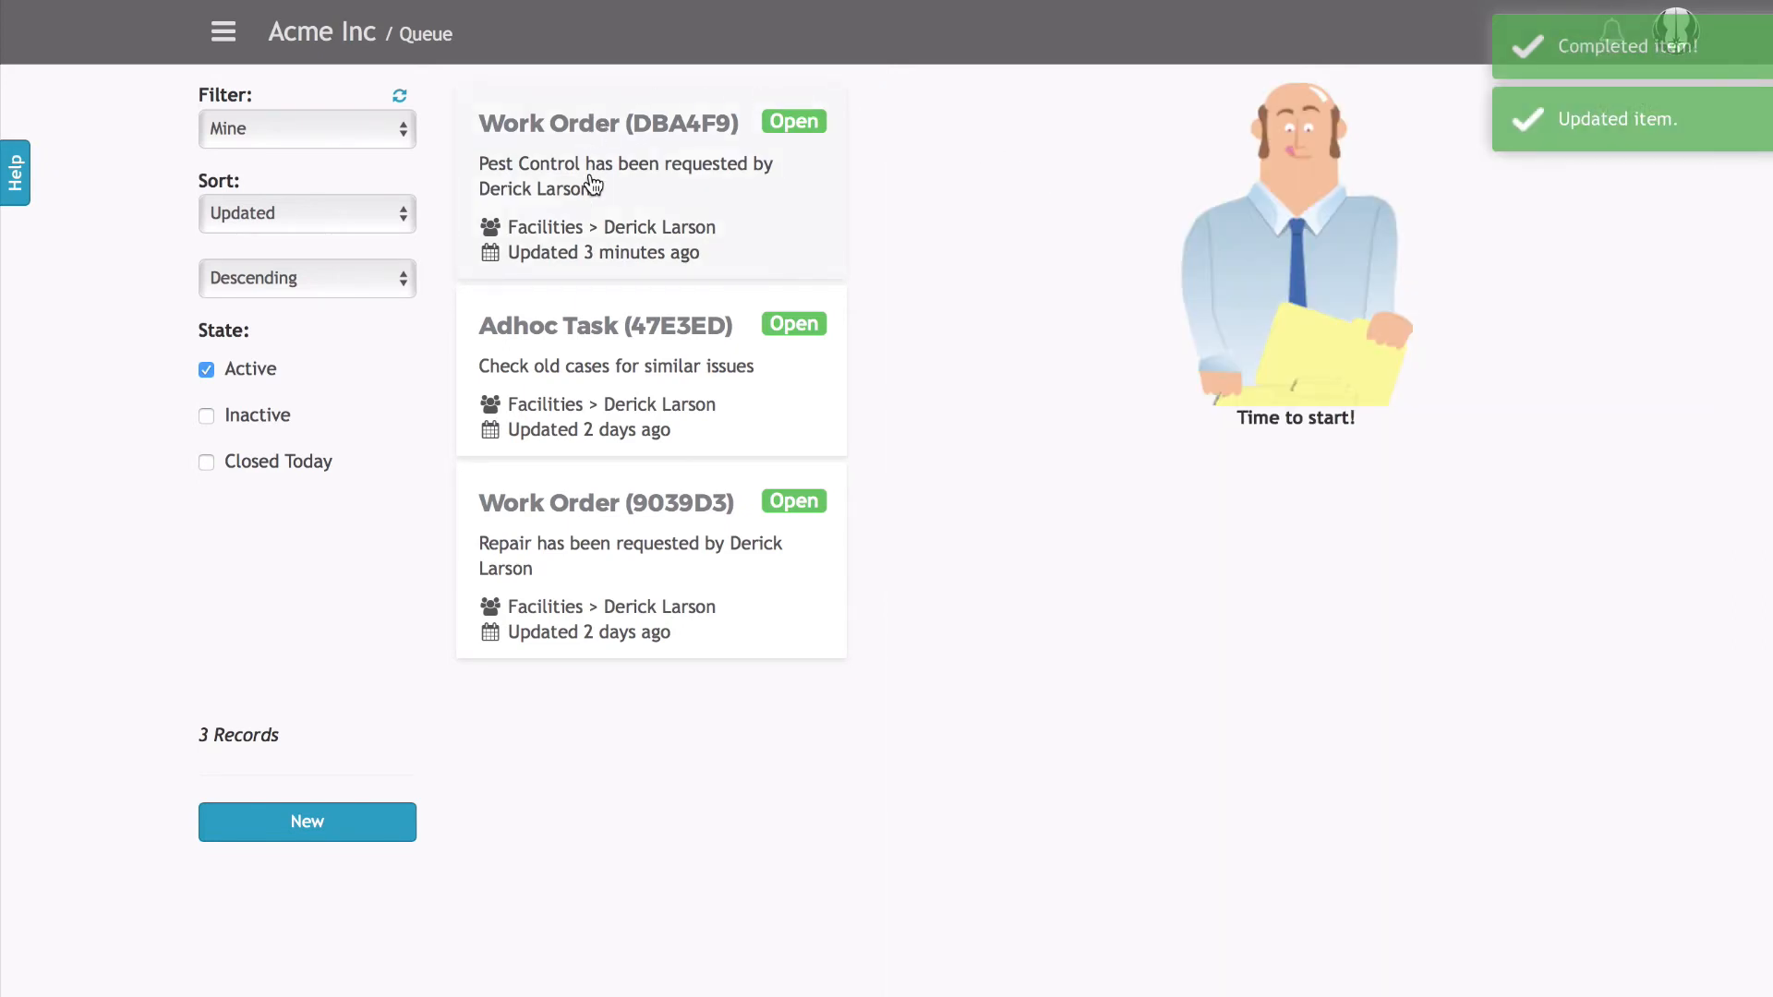
- Open the Pest Control work order and review the resolutions of its related task and approval
{"action": "left_click", "coordinate": [591, 185]}
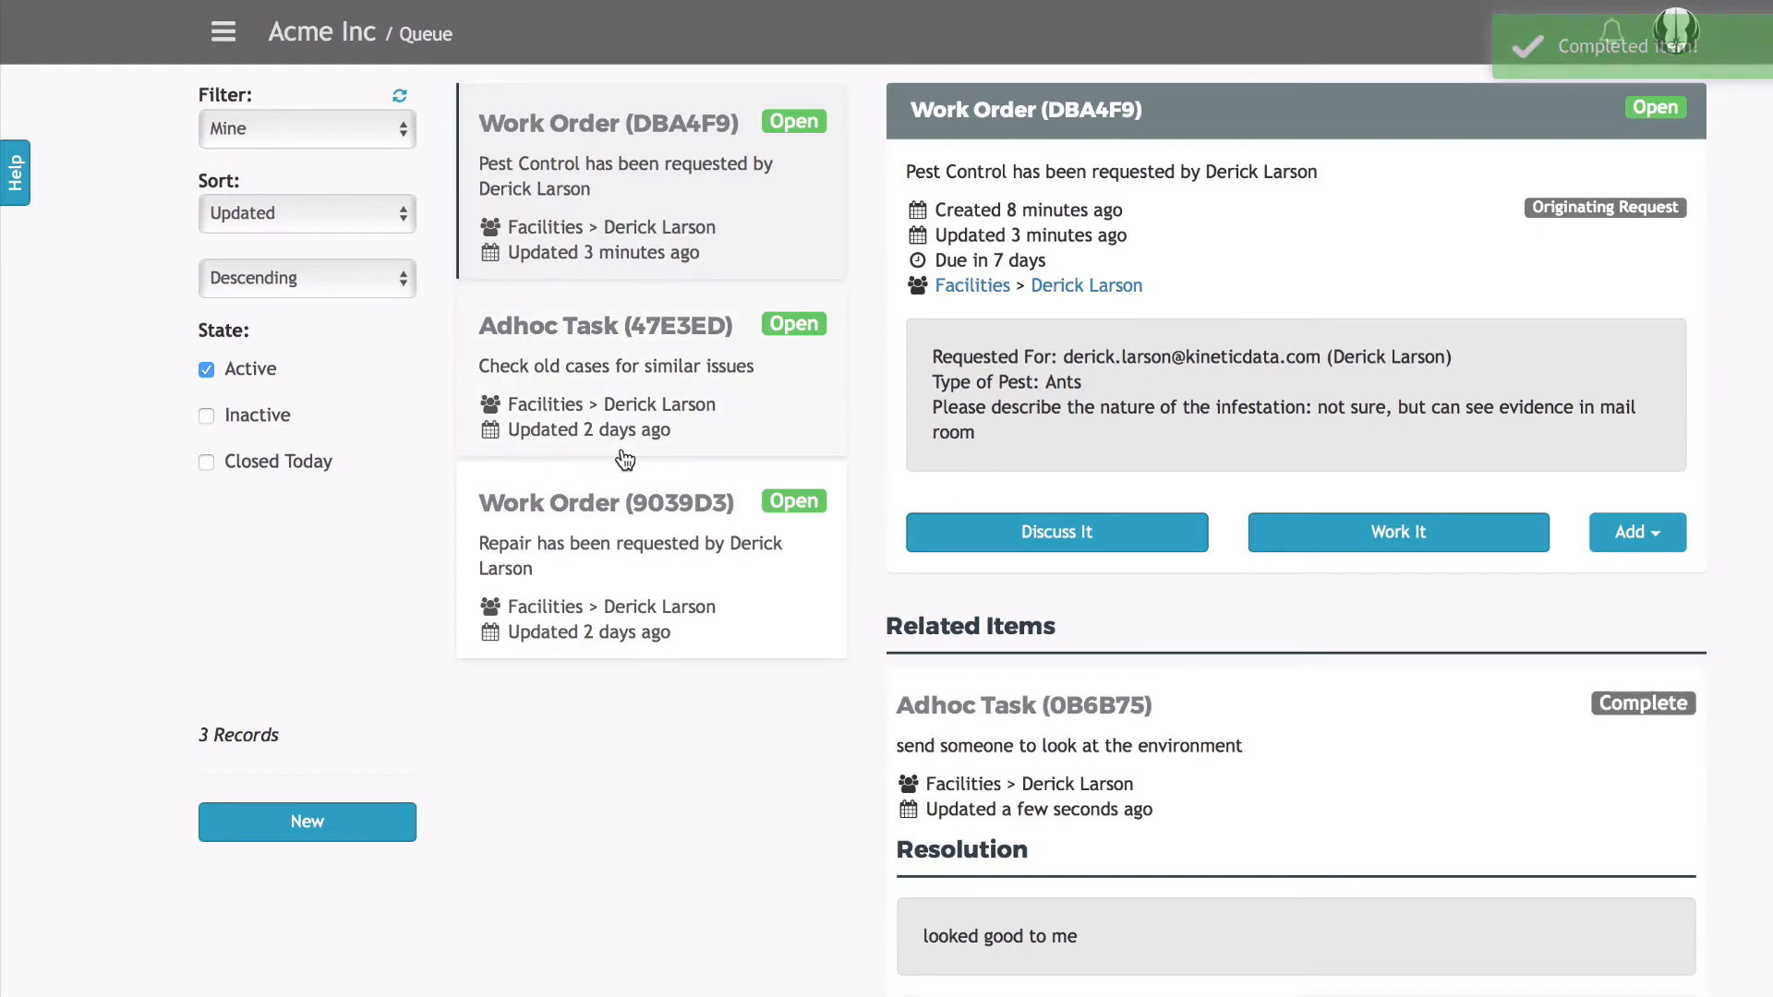
{"action": "scroll", "coordinate": [1364, 744], "scroll_direction": "down", "scroll_amount": 5}
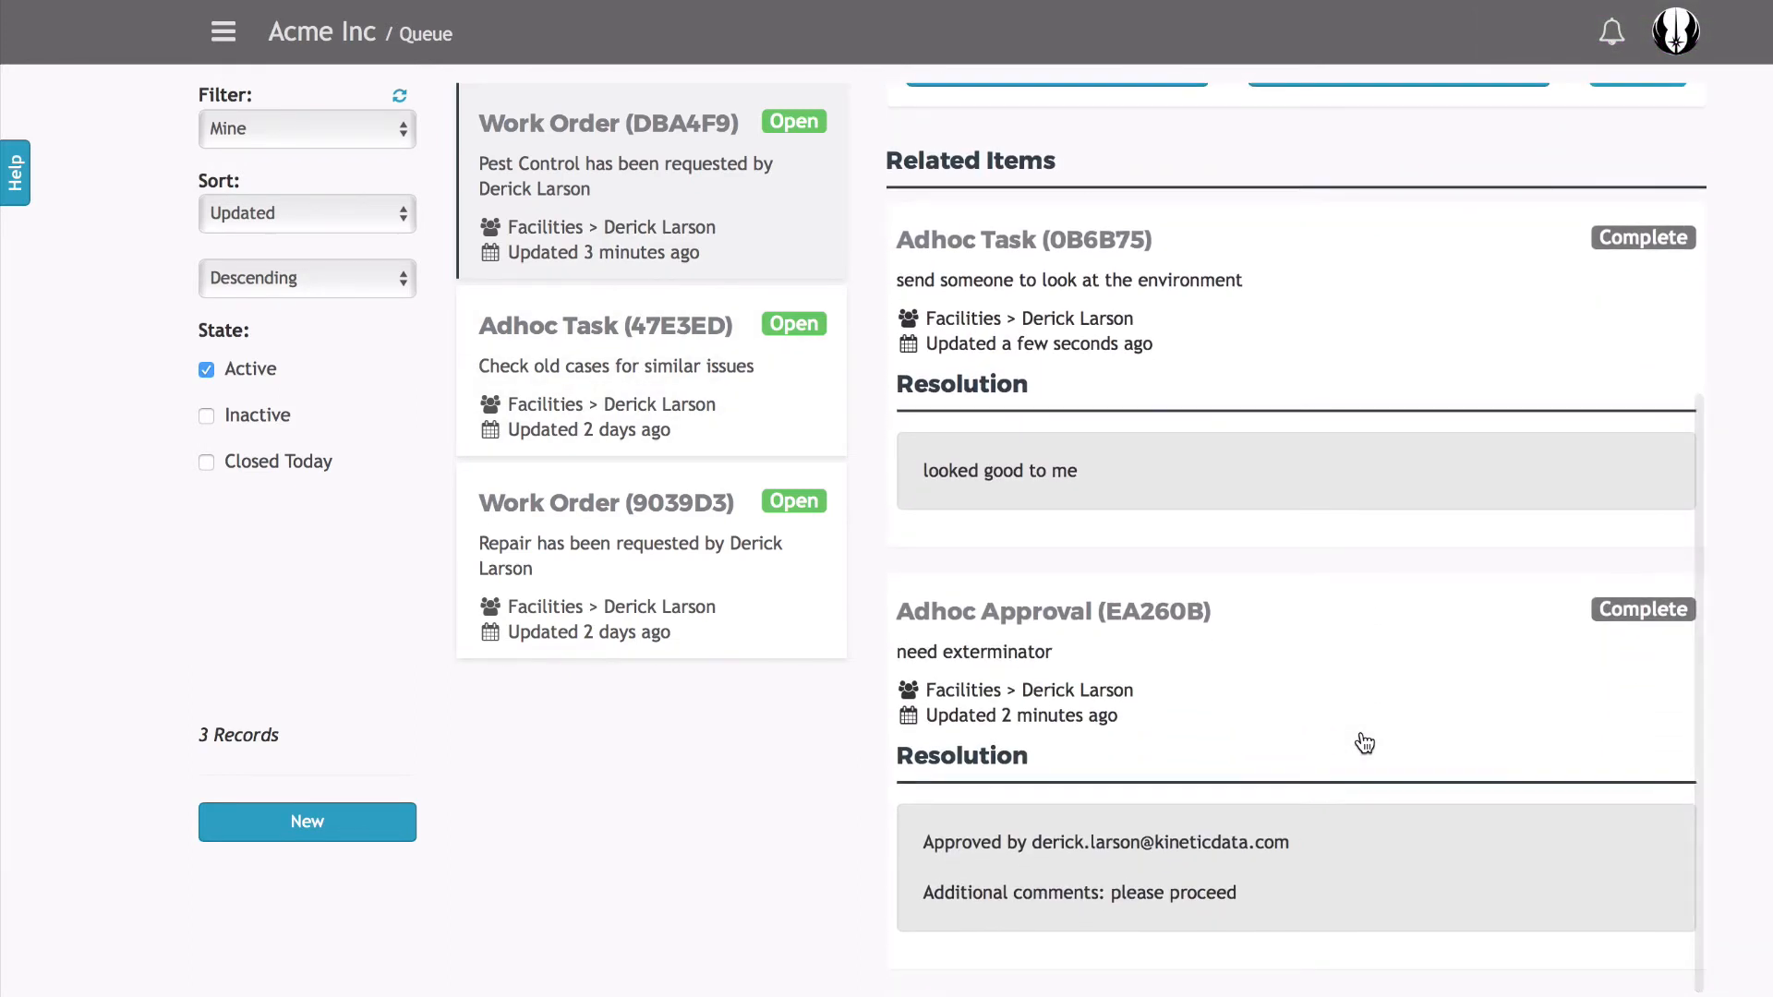
{"action": "scroll", "coordinate": [1364, 743], "scroll_direction": "up", "scroll_amount": 4}
{"action": "scroll", "coordinate": [1363, 743], "scroll_direction": "up", "scroll_amount": 1}
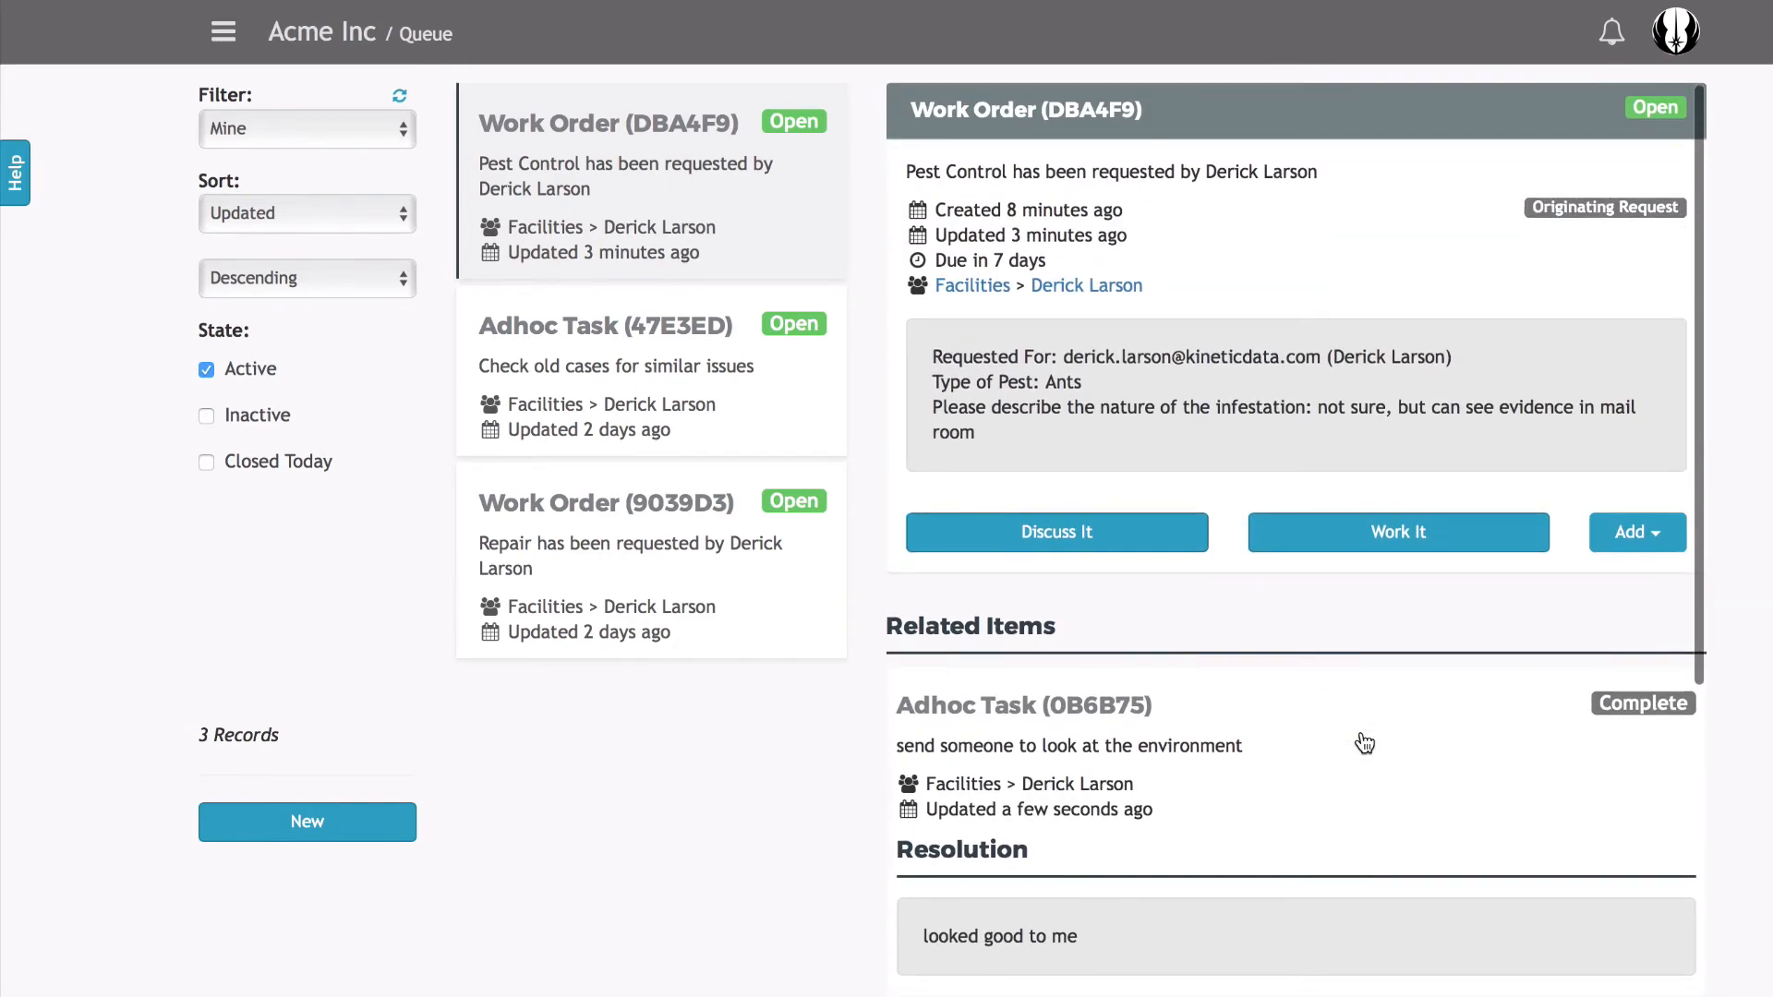